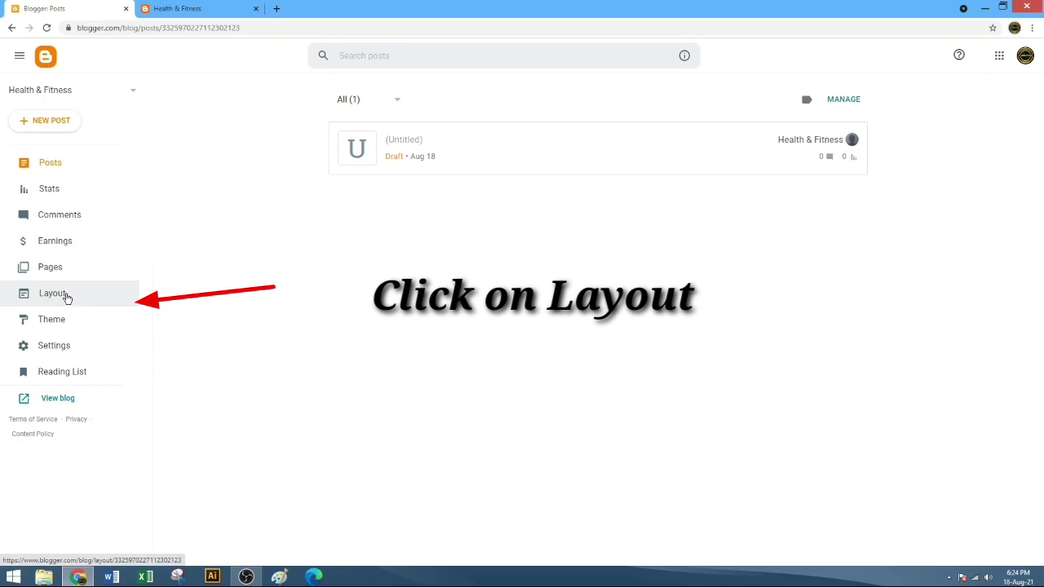
# Open the blog layout and bring up the Main Menu link list's configuration at its list of links
pyautogui.click(59, 297)
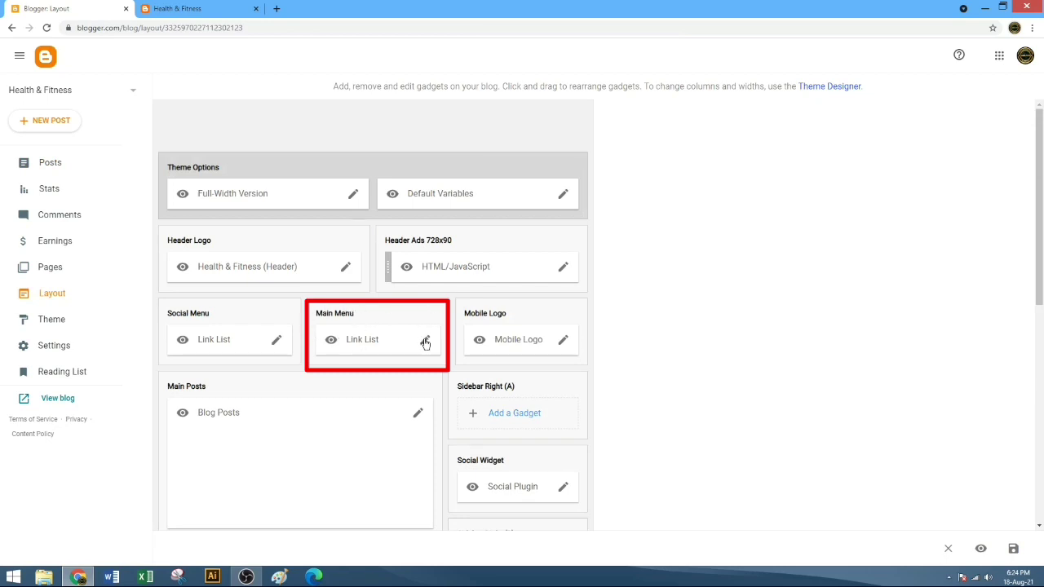
pyautogui.click(424, 339)
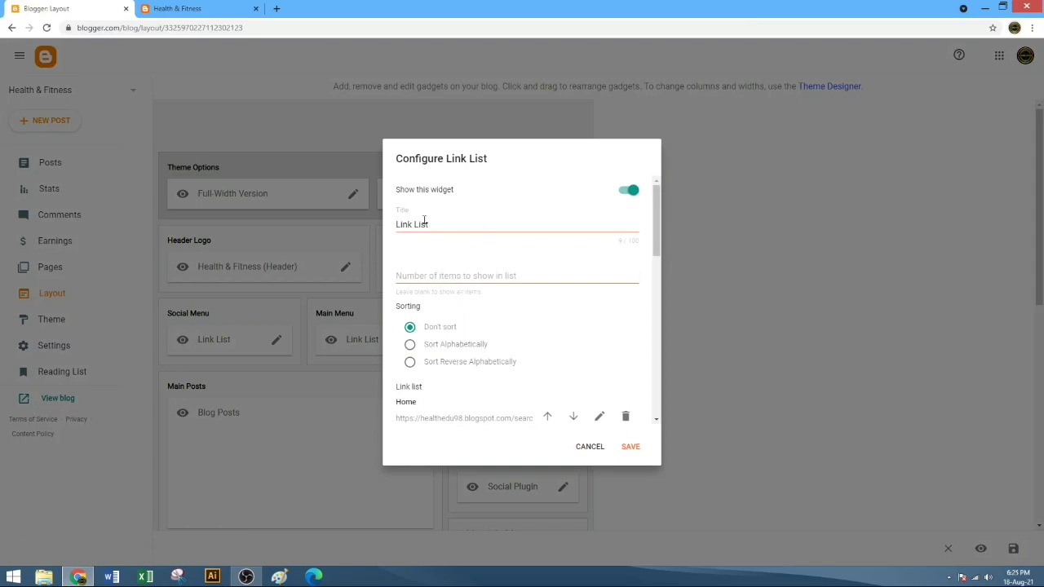
pyautogui.scroll(-1, 441, 245)
pyautogui.scroll(-1, 441, 246)
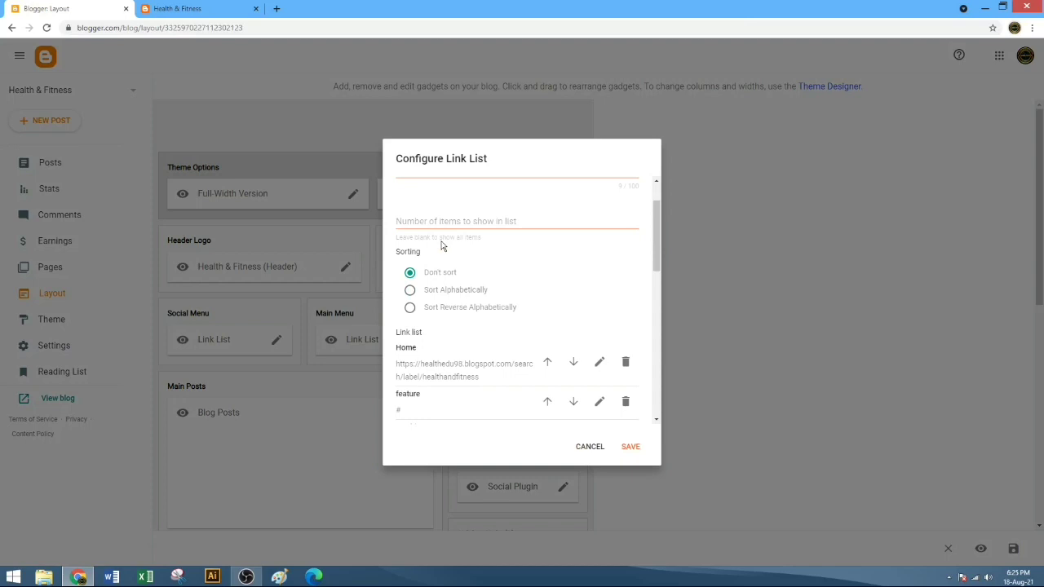
pyautogui.scroll(-2, 441, 246)
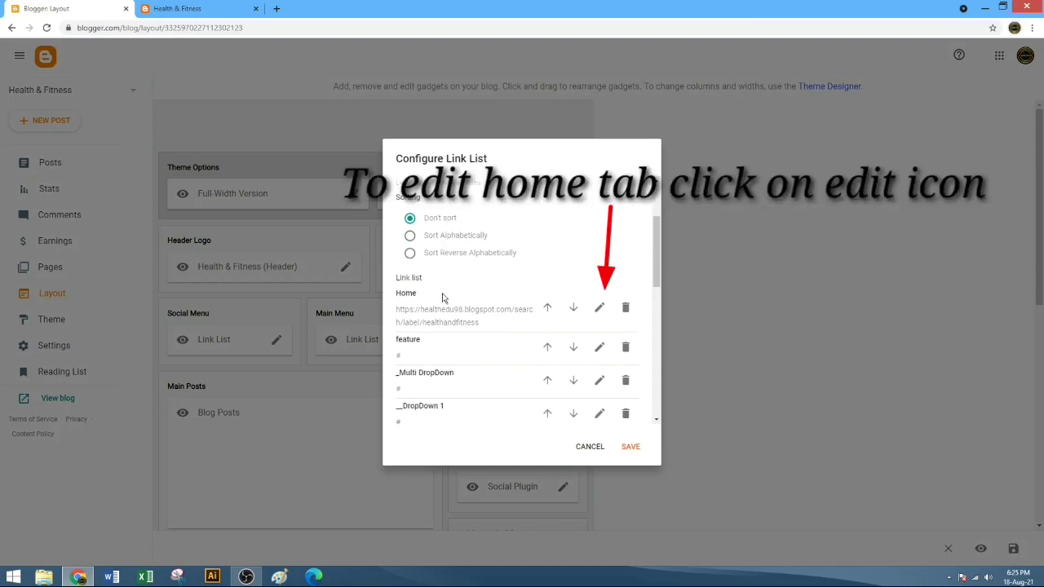
pyautogui.click(600, 307)
pyautogui.tripleClick(469, 361)
pyautogui.press('BackSpace')
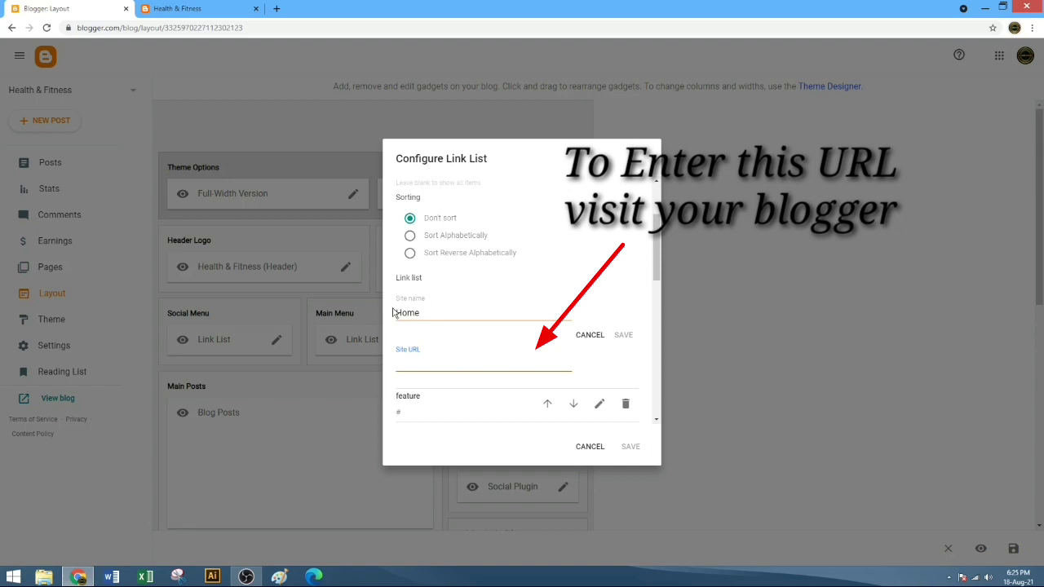
pyautogui.click(187, 11)
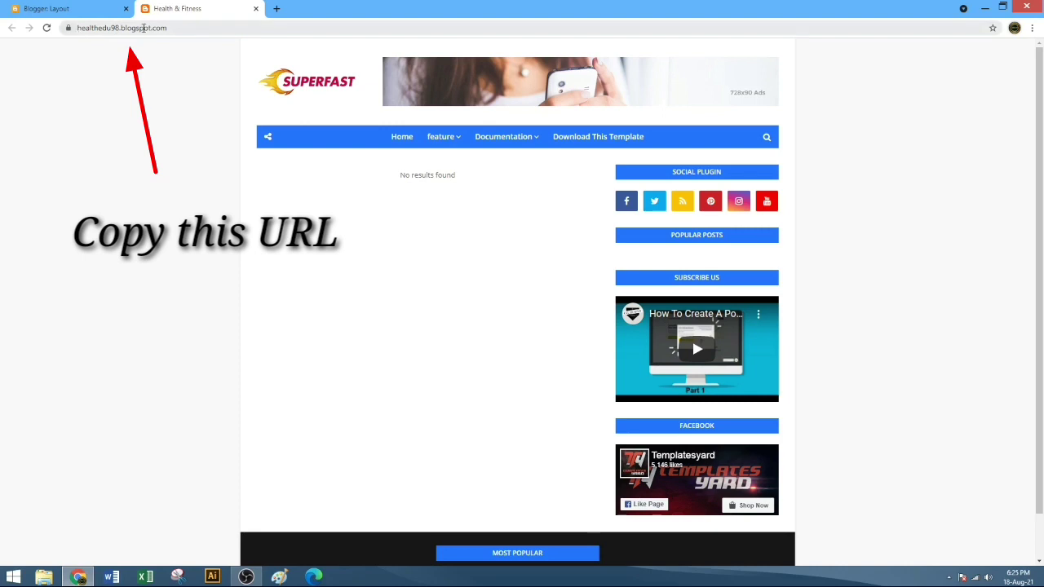
pyautogui.click(144, 28)
pyautogui.click(144, 29)
pyautogui.hotkey('ctrl', 'c')
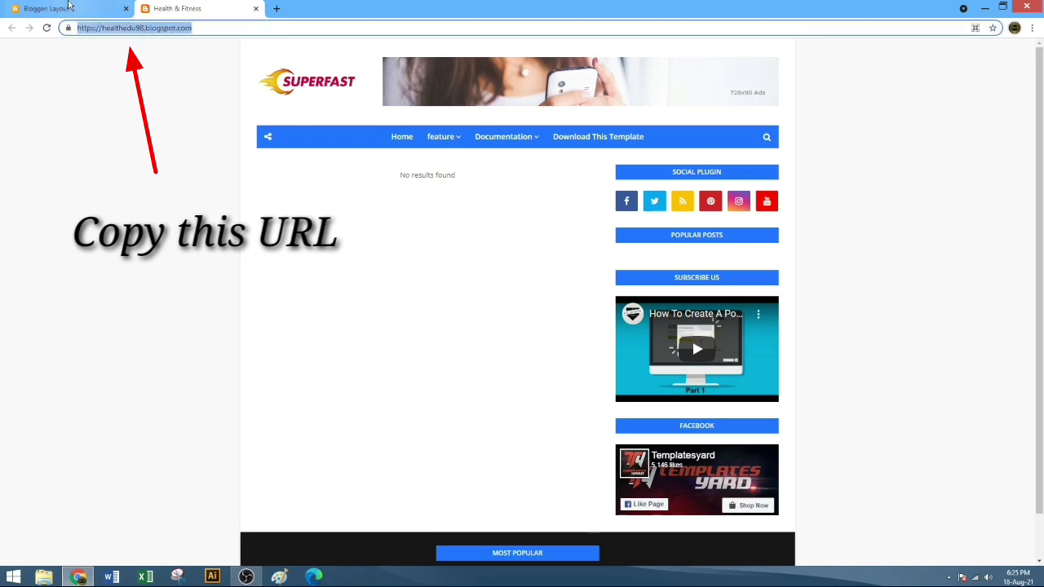
pyautogui.click(57, 8)
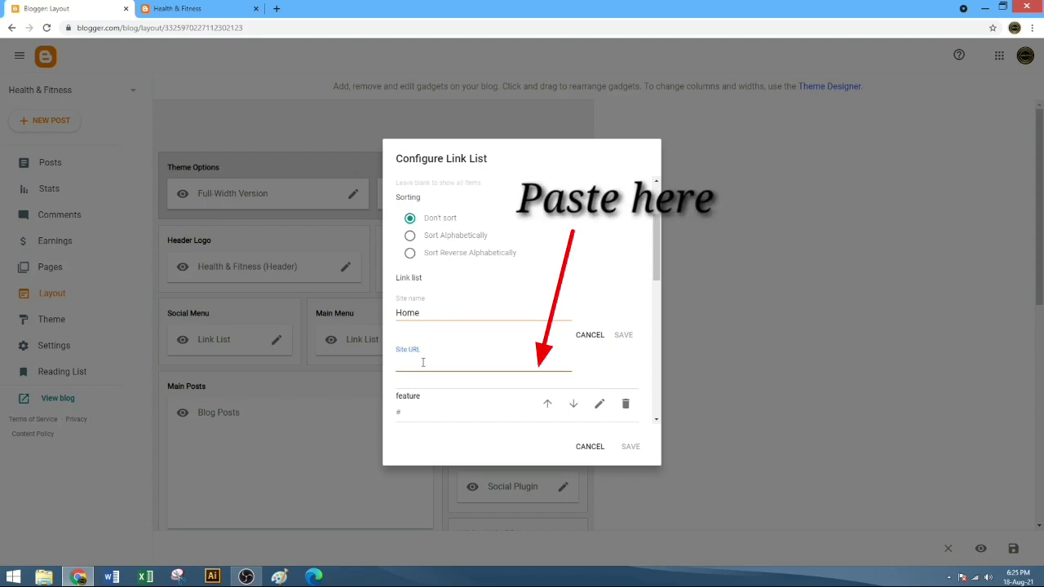
pyautogui.hotkey('ctrl', 'v')
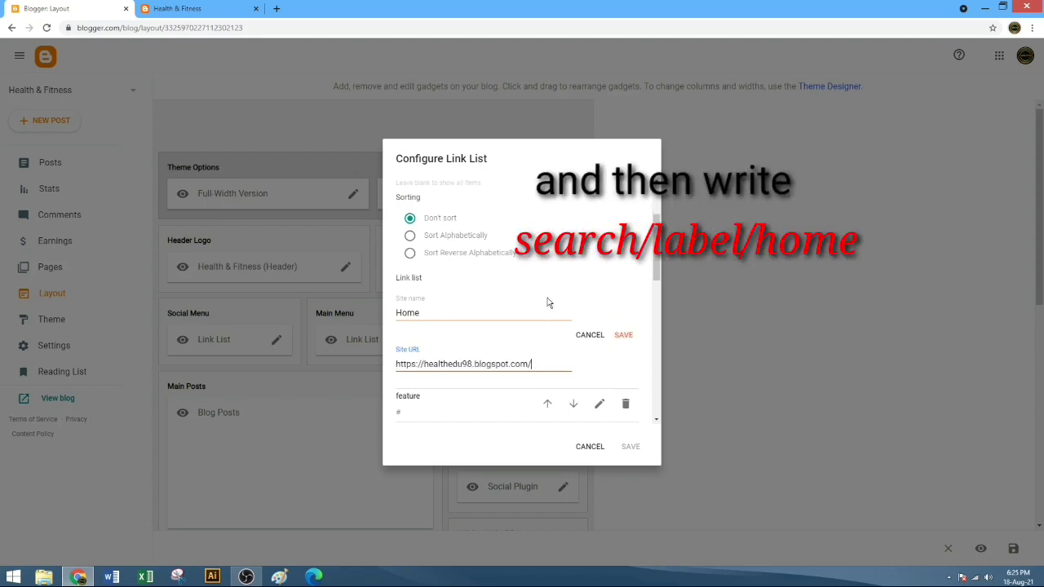
# Append search/label/Home to the Home link's site URL and save the link
pyautogui.write('sea')
pyautogui.write('rv')
pyautogui.write('ch')
pyautogui.write('/la')
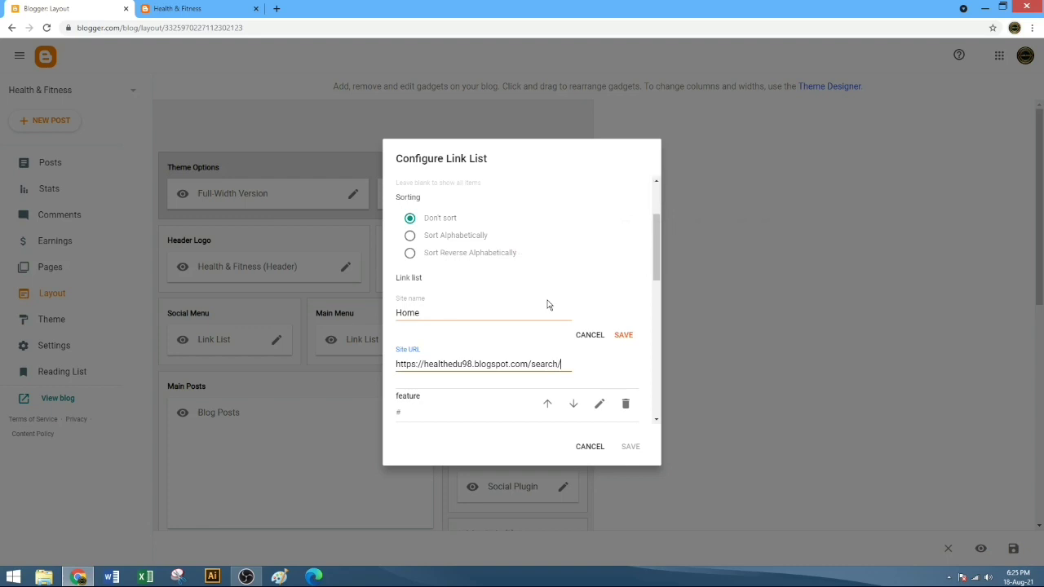
pyautogui.write('bel')
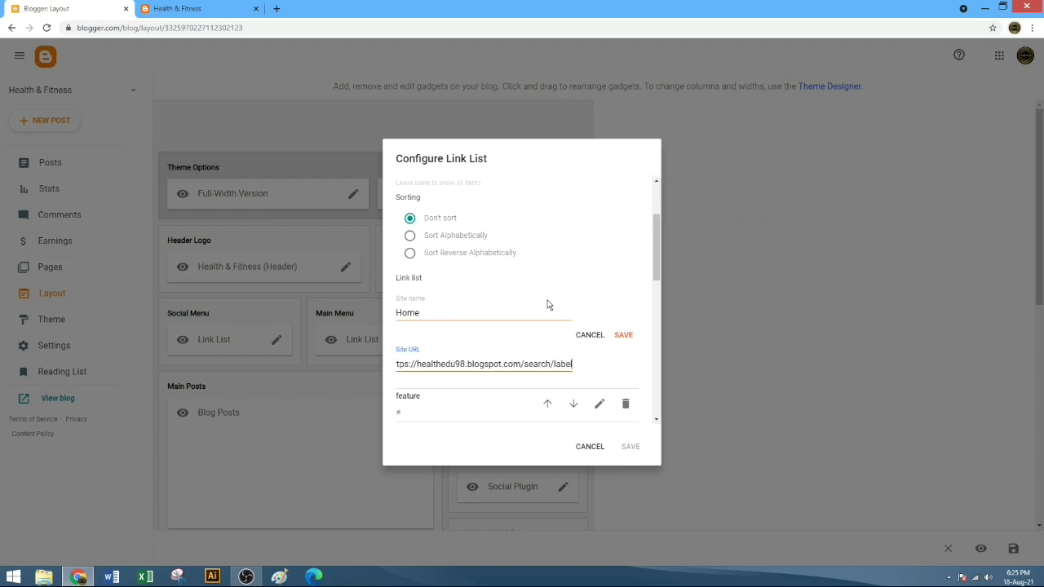
pyautogui.write('/')
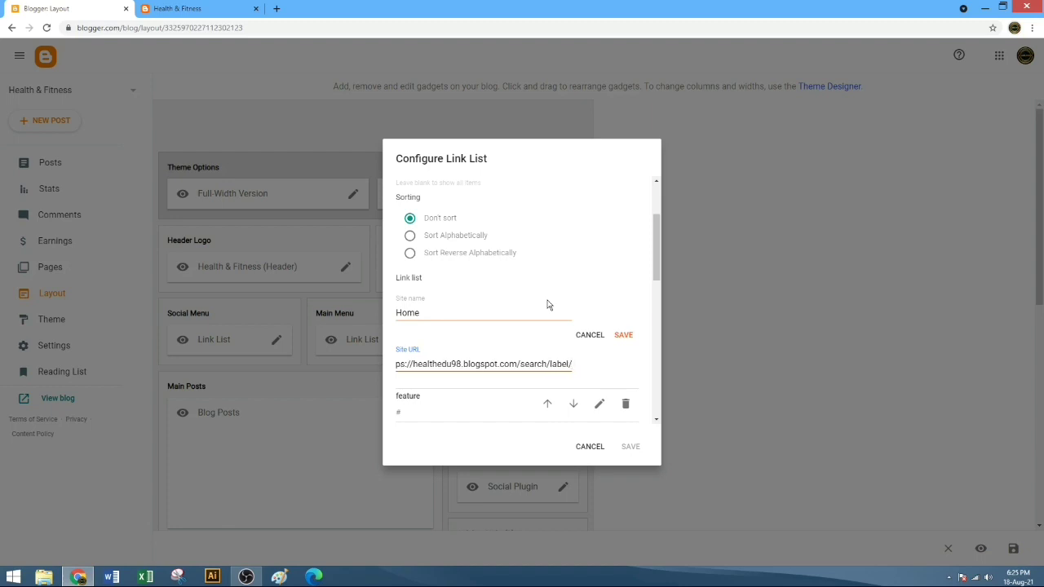
pyautogui.write('Home')
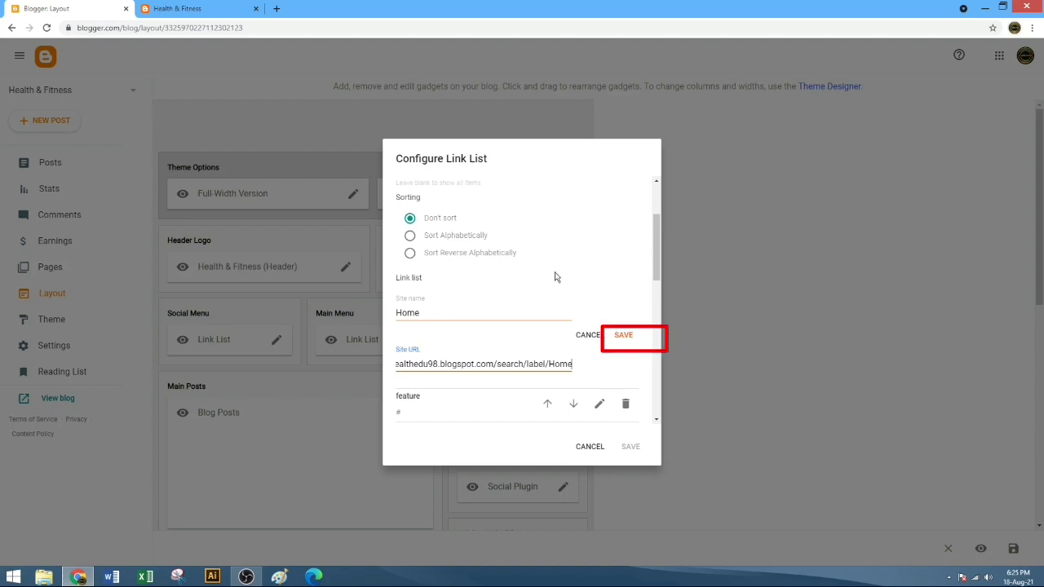
pyautogui.click(621, 336)
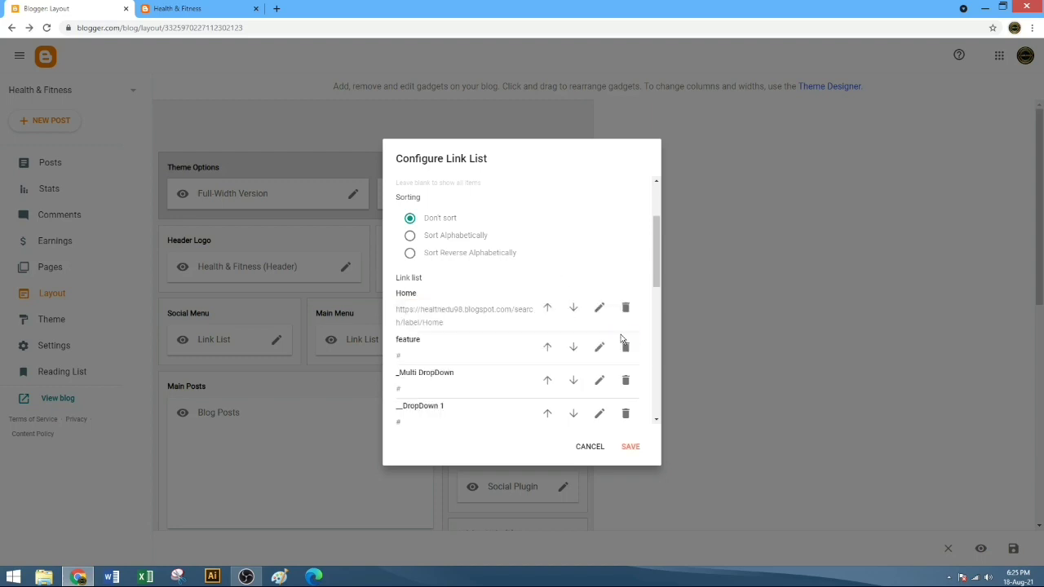
# Rename the feature link to FITNESS & ESERCISE
pyautogui.click(600, 348)
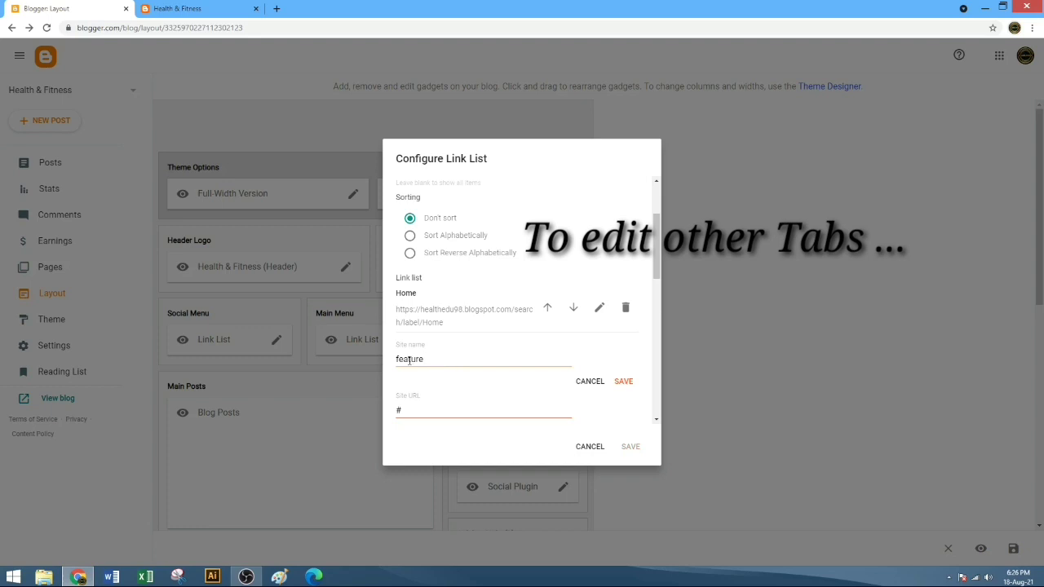
pyautogui.doubleClick(409, 359)
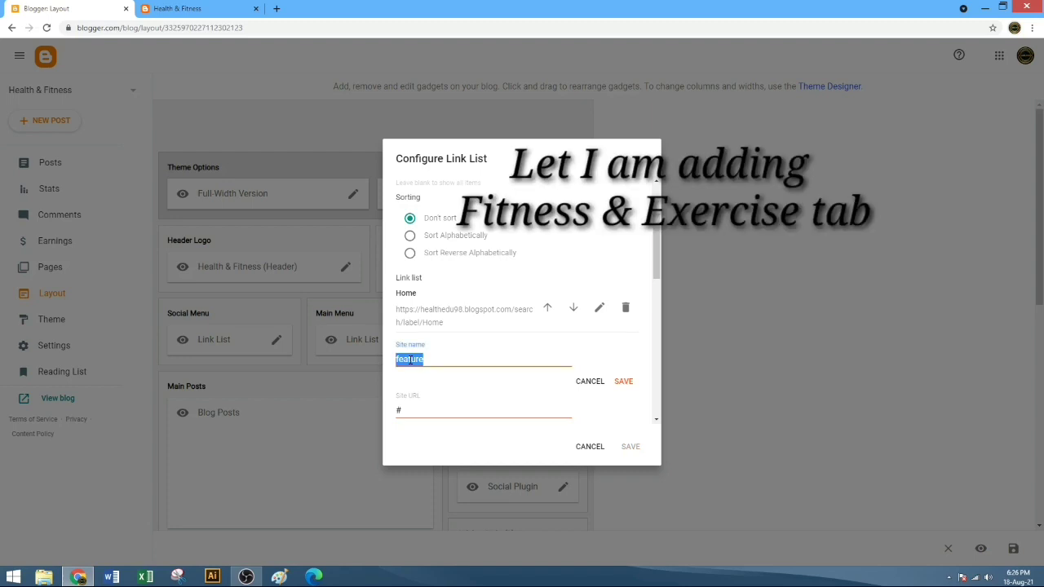
pyautogui.press('capslock')
pyautogui.write('FITNESS & E')
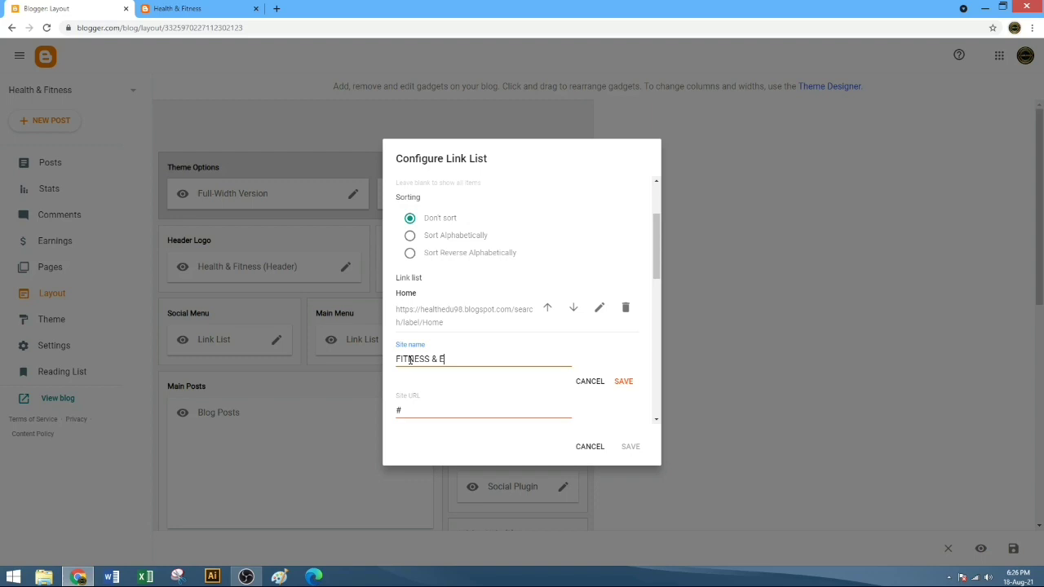
pyautogui.write('SERVCI')
pyautogui.press('BackSpace')
pyautogui.press('BackSpace')
pyautogui.write('CISE')
pyautogui.click(409, 410)
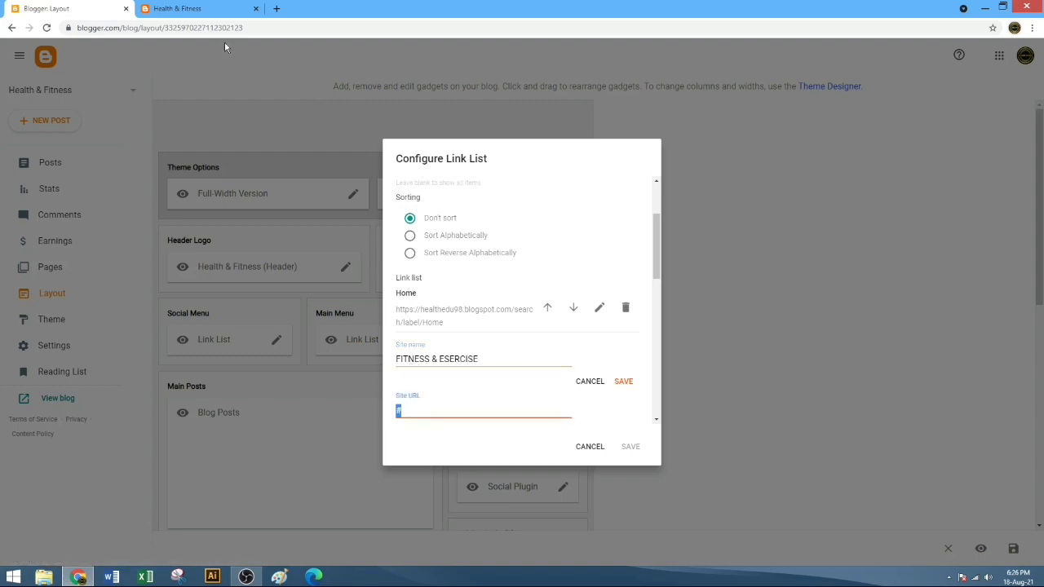
pyautogui.click(203, 12)
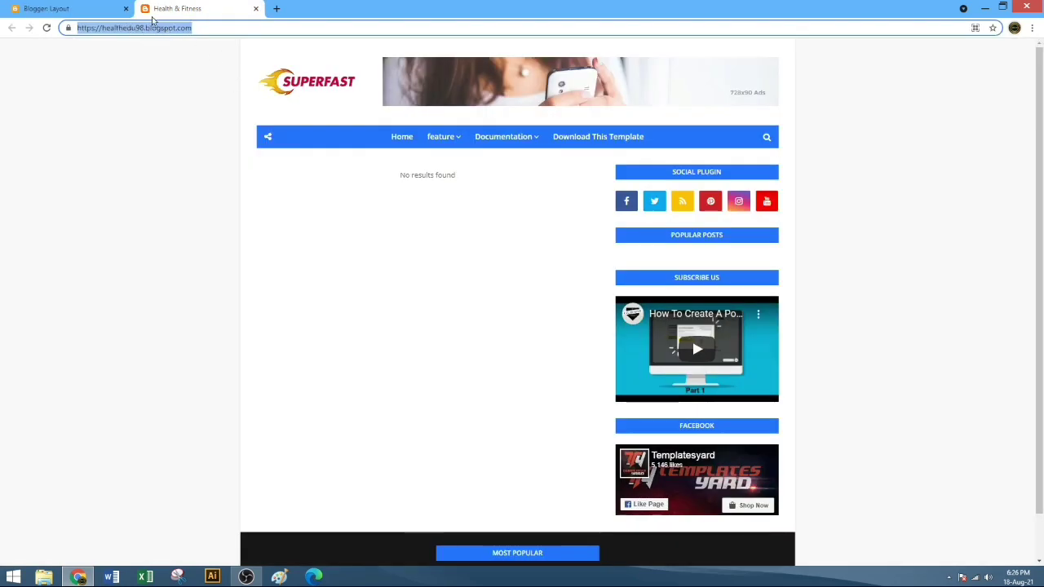
pyautogui.click(81, 9)
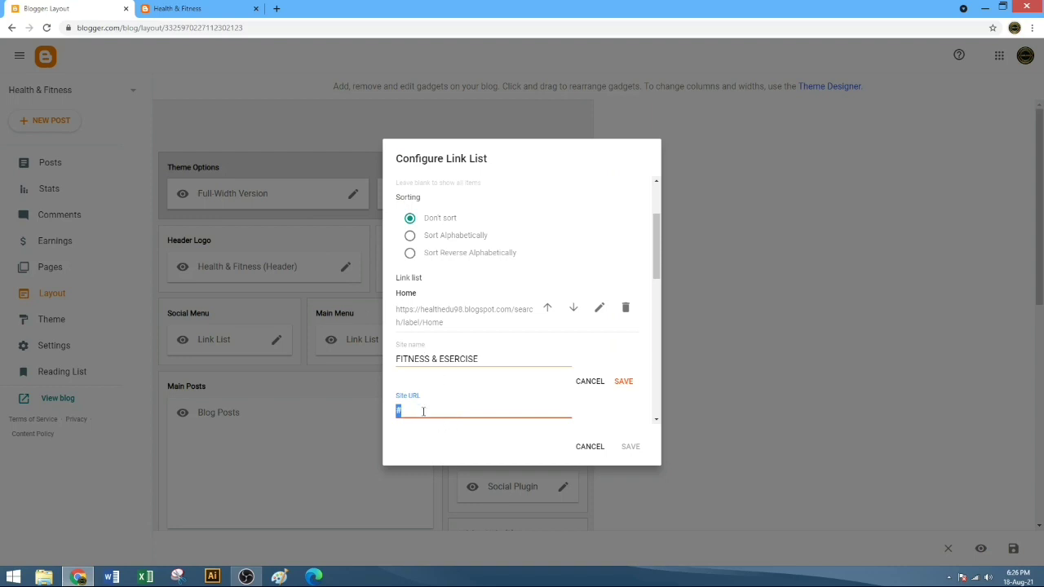
pyautogui.hotkey('ctrl', 'v')
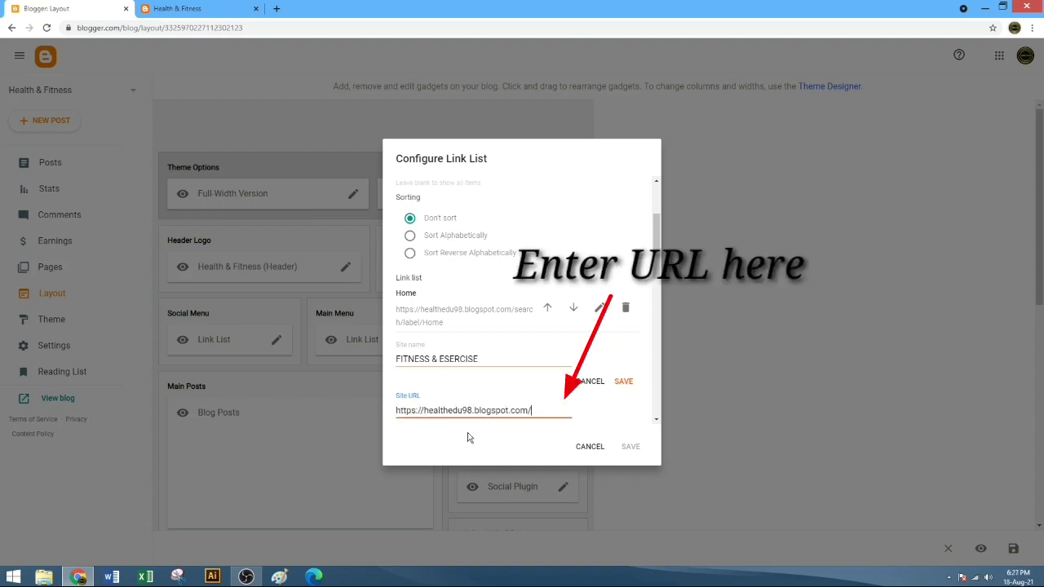
pyautogui.write('SEA')
pyautogui.press('BackSpace')
pyautogui.press('BackSpace')
pyautogui.press('BackSpace')
# Append search/label/Fitness-&-Exercise to the second link's site URL and save the link
pyautogui.press('capslock')
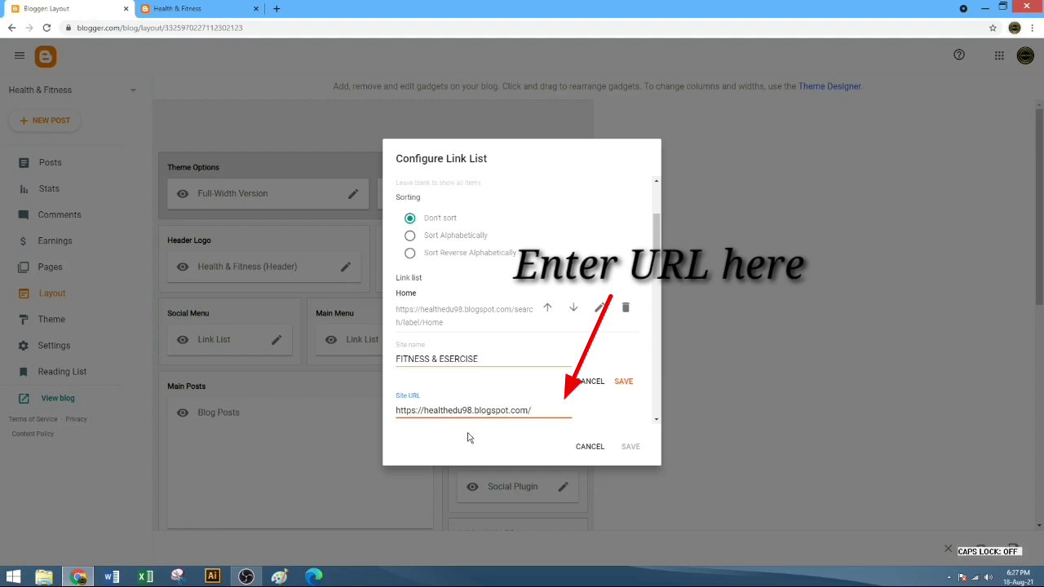
pyautogui.write('sw')
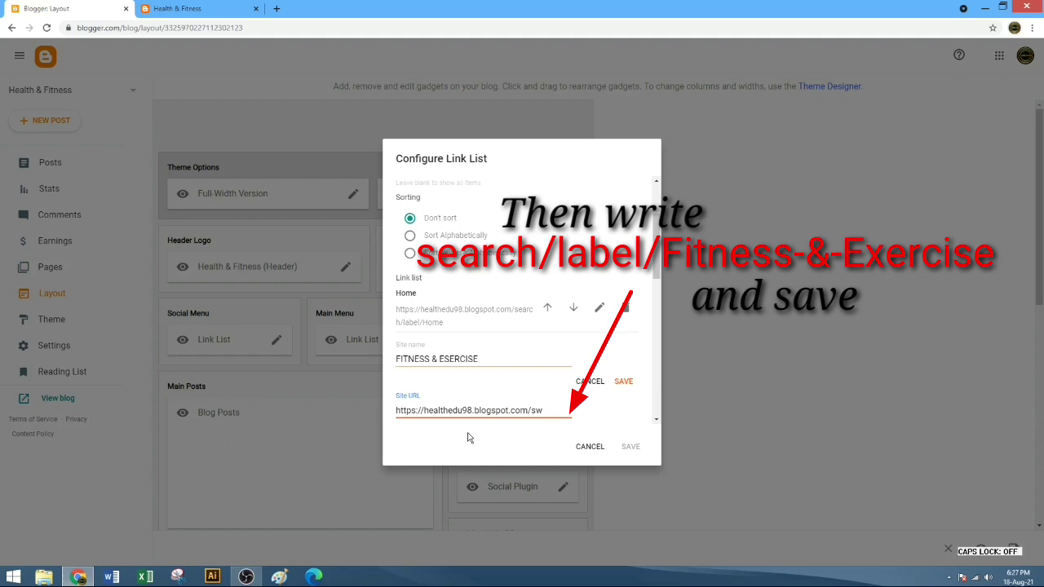
pyautogui.press('BackSpace')
pyautogui.write('earch')
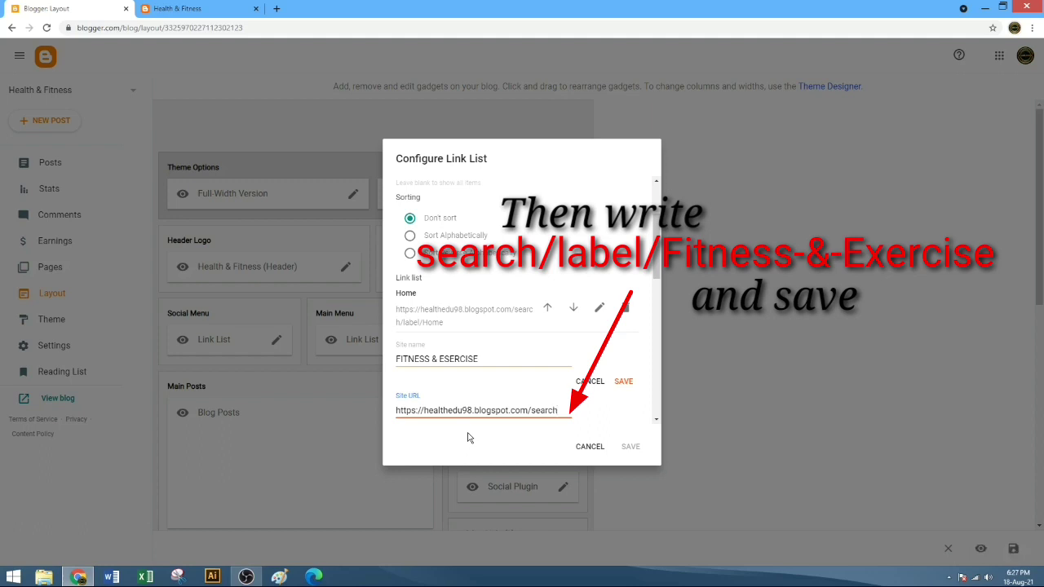
pyautogui.write('/l')
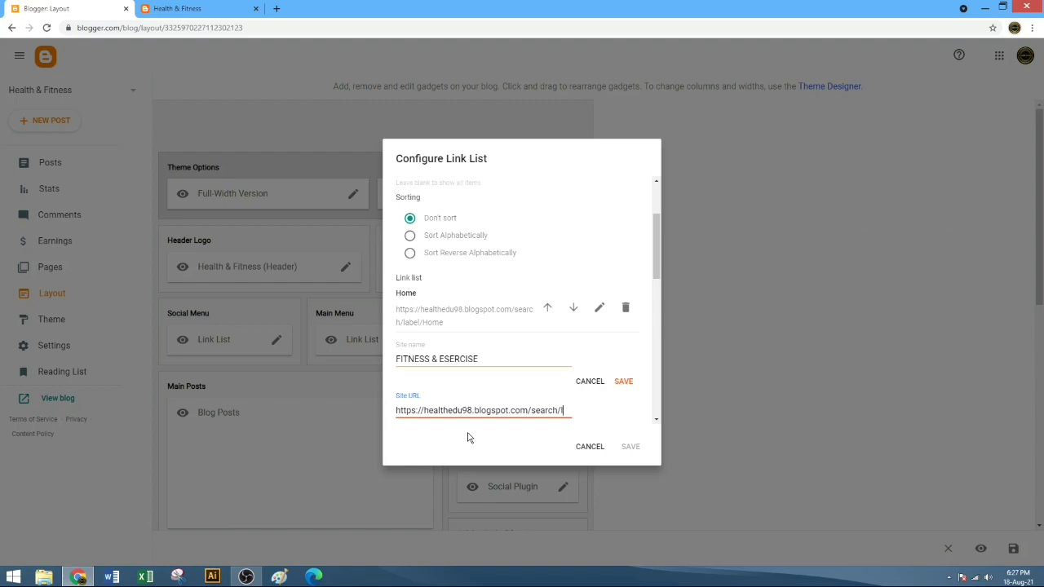
pyautogui.write('abel')
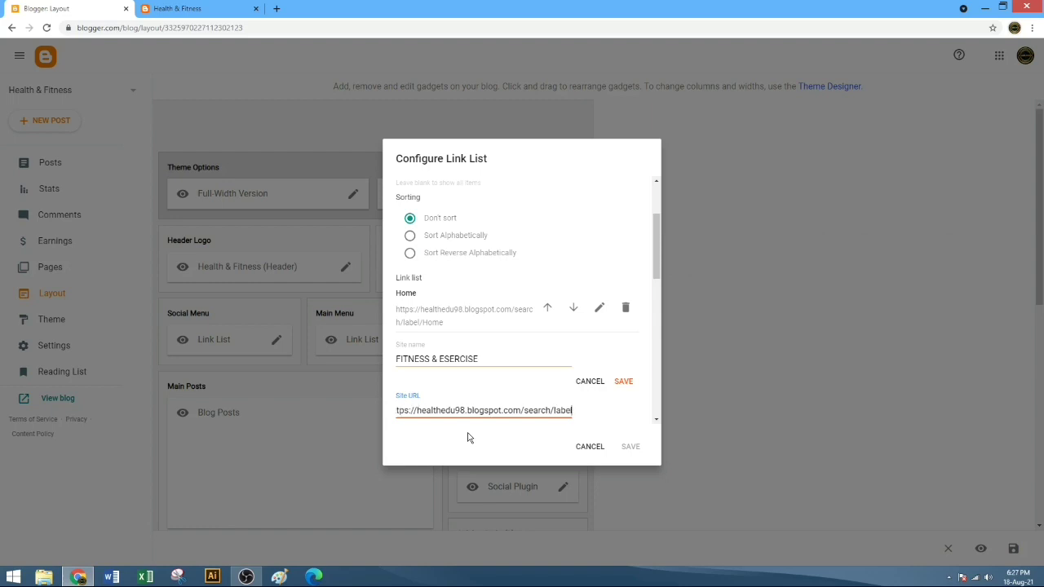
pyautogui.write('/')
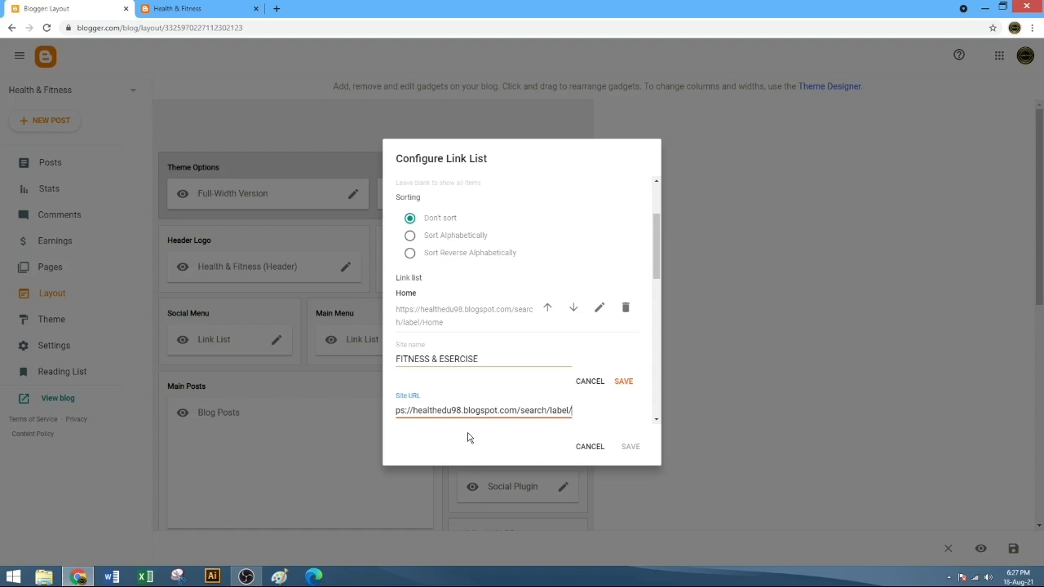
pyautogui.write('Fitness')
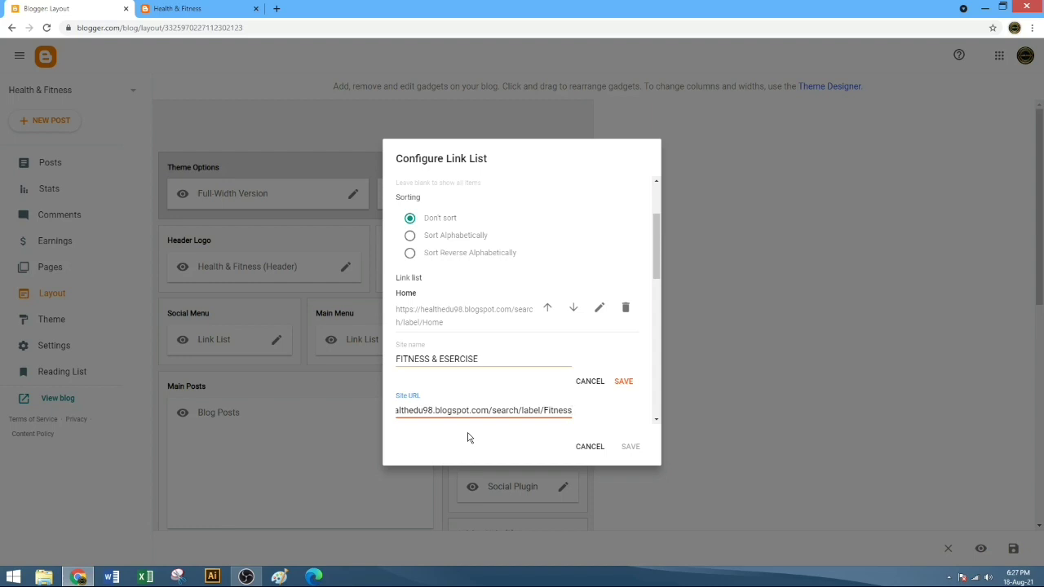
pyautogui.write('%')
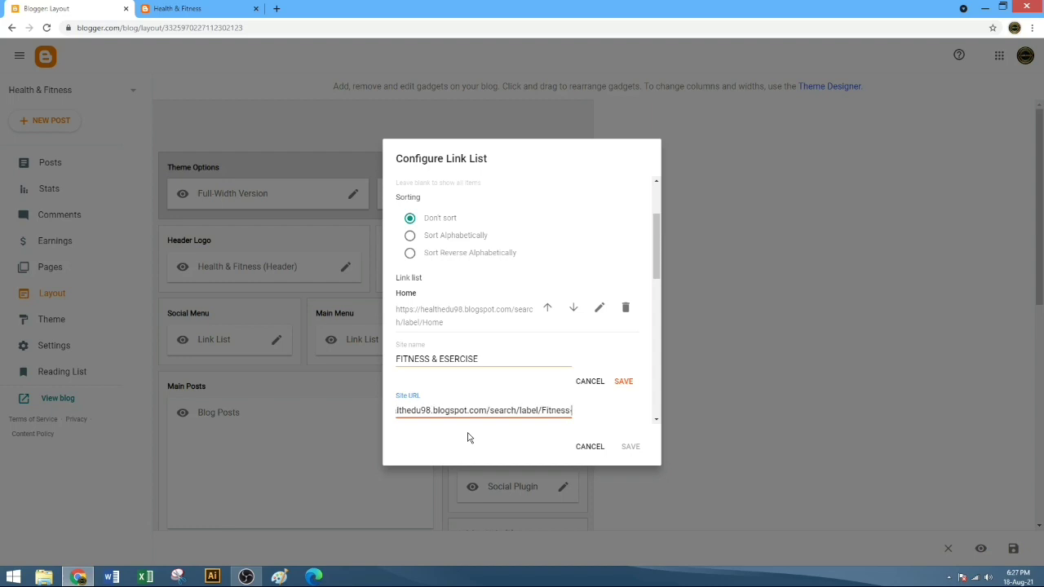
pyautogui.write('&')
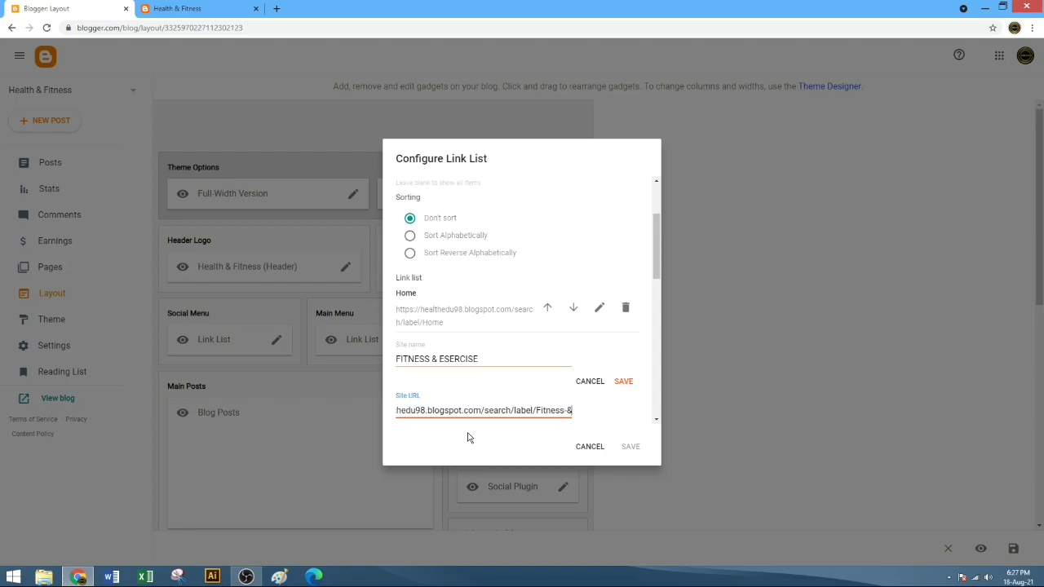
pyautogui.write('-')
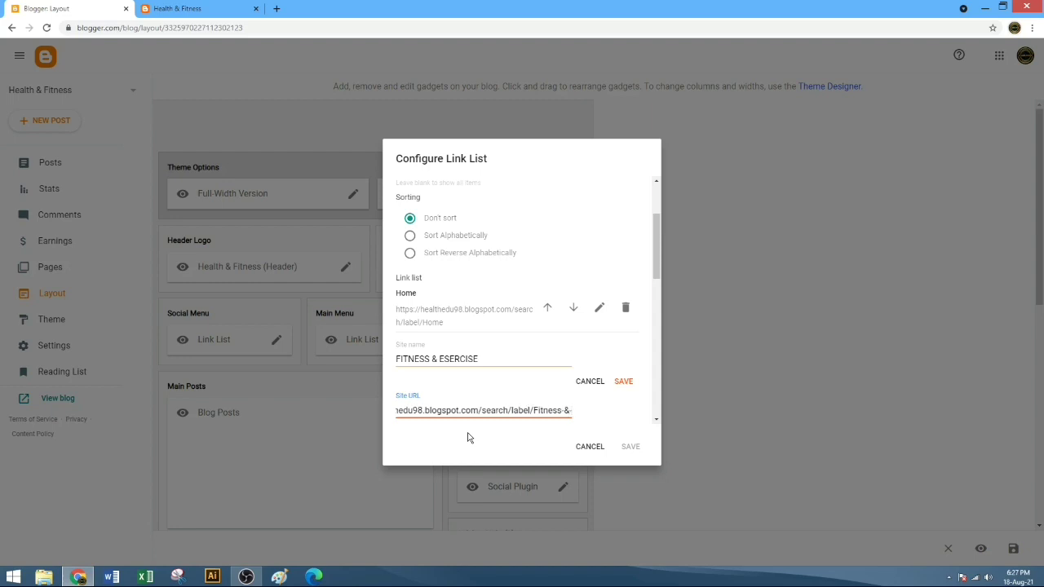
pyautogui.write('Eserc')
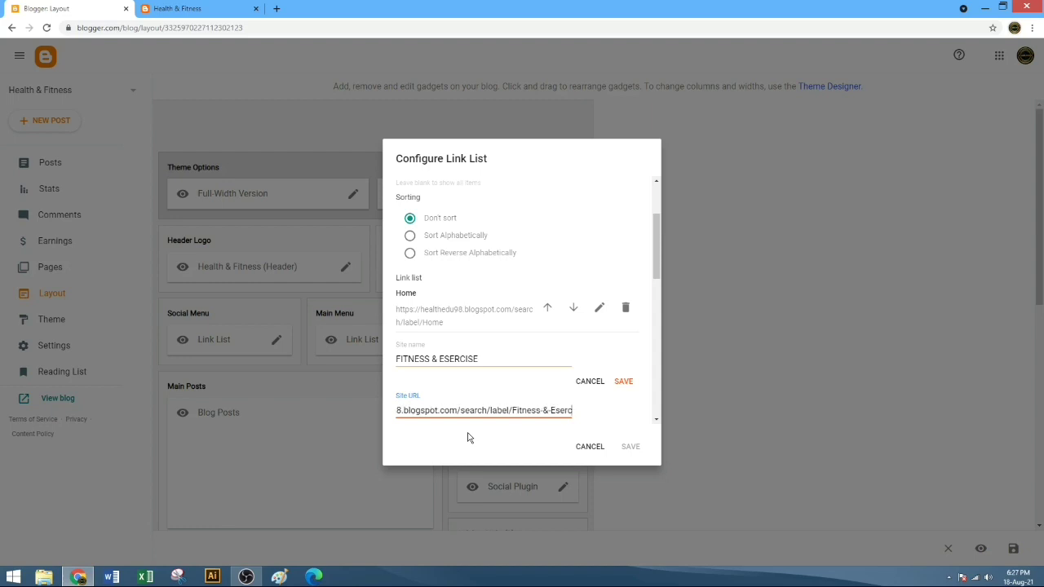
pyautogui.write('ise')
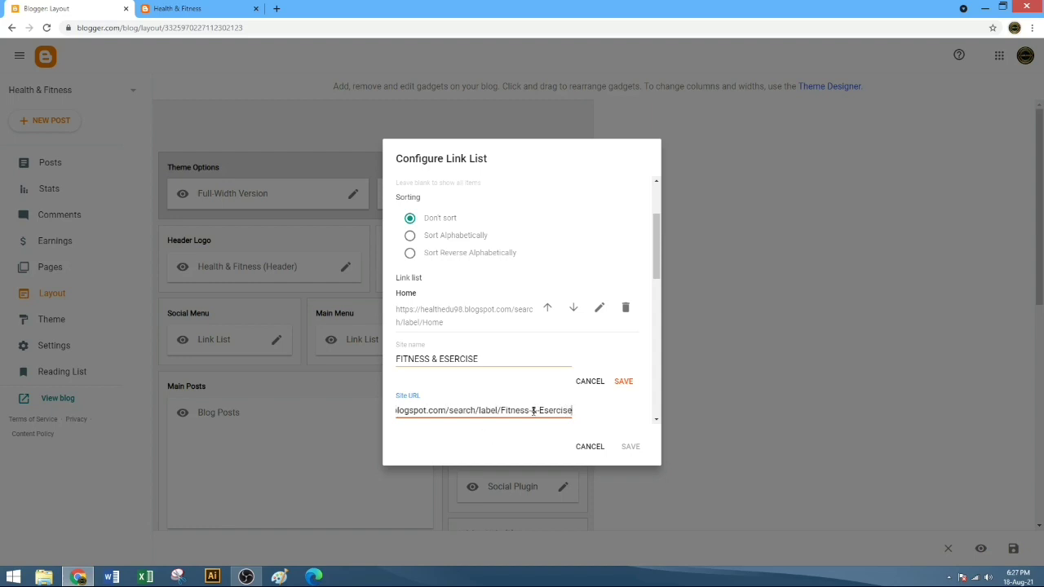
pyautogui.moveTo(543, 410); pyautogui.dragTo(548, 410)
pyautogui.write('x')
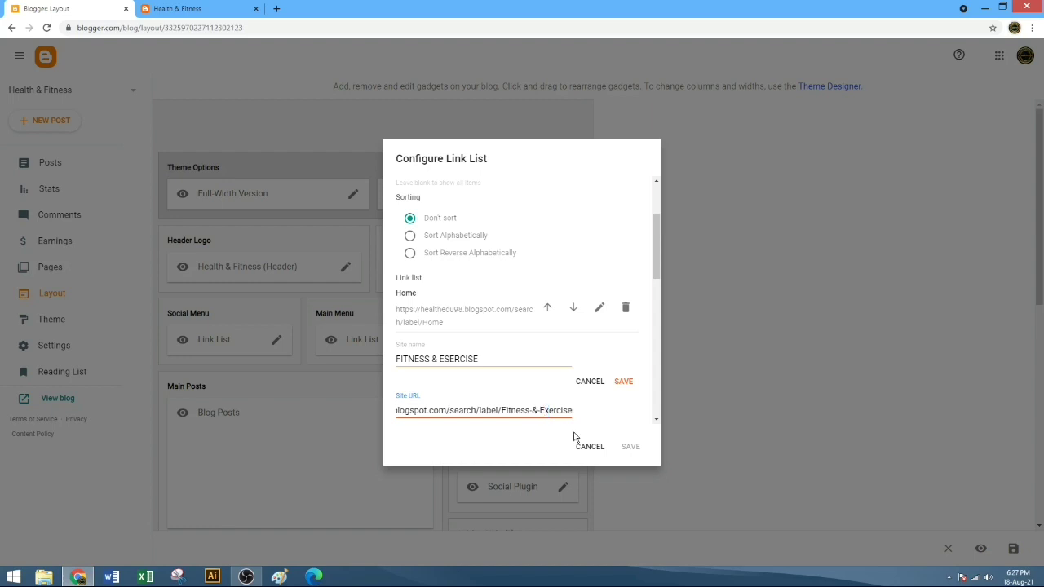
pyautogui.click(623, 380)
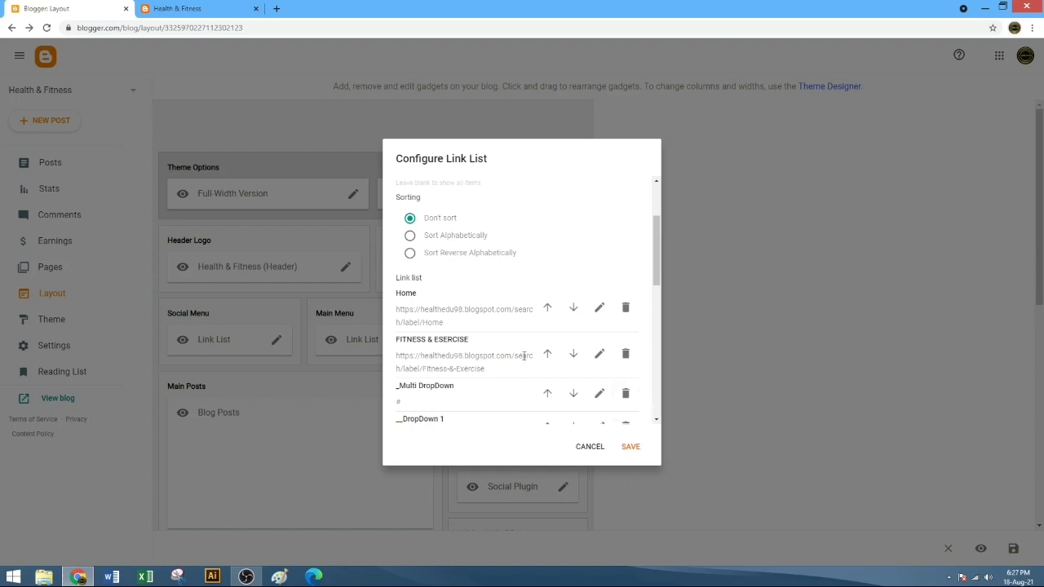
# Save the main menu link list and reload the Health & Fitness blog page to check the renamed menu links
pyautogui.click(630, 448)
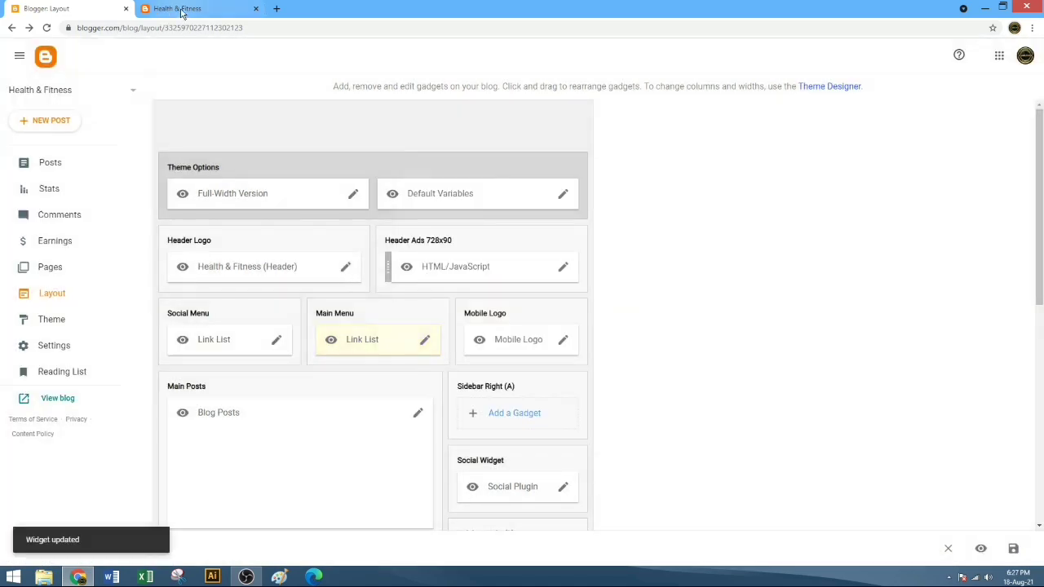
pyautogui.click(181, 10)
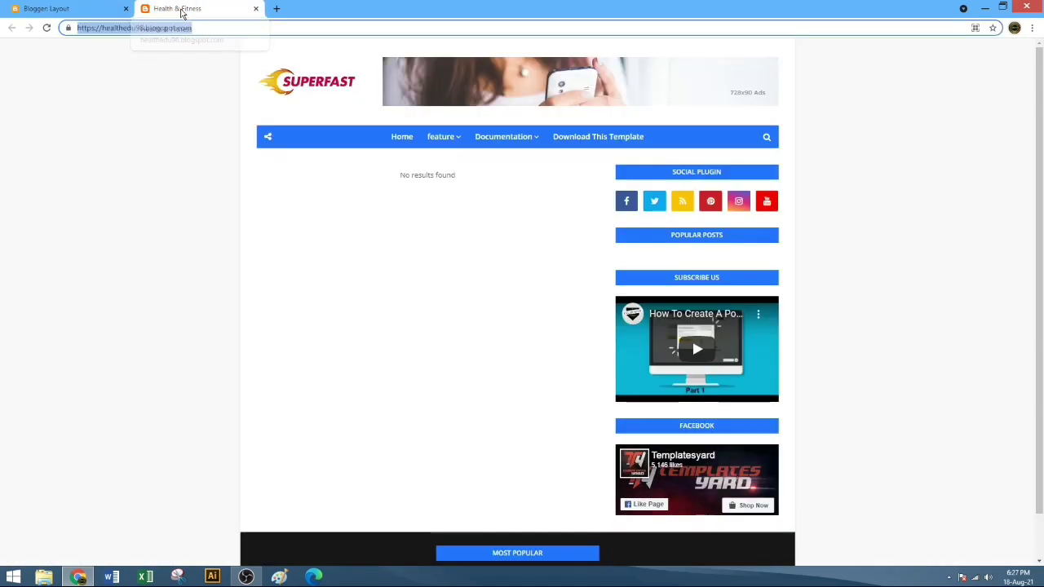
pyautogui.click(46, 28)
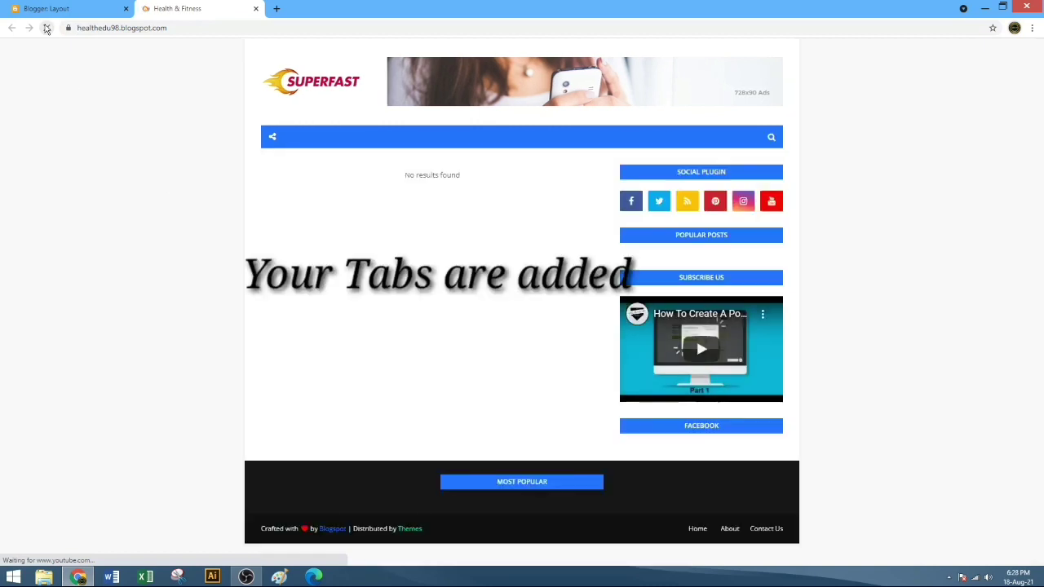
pyautogui.moveTo(422, 135)
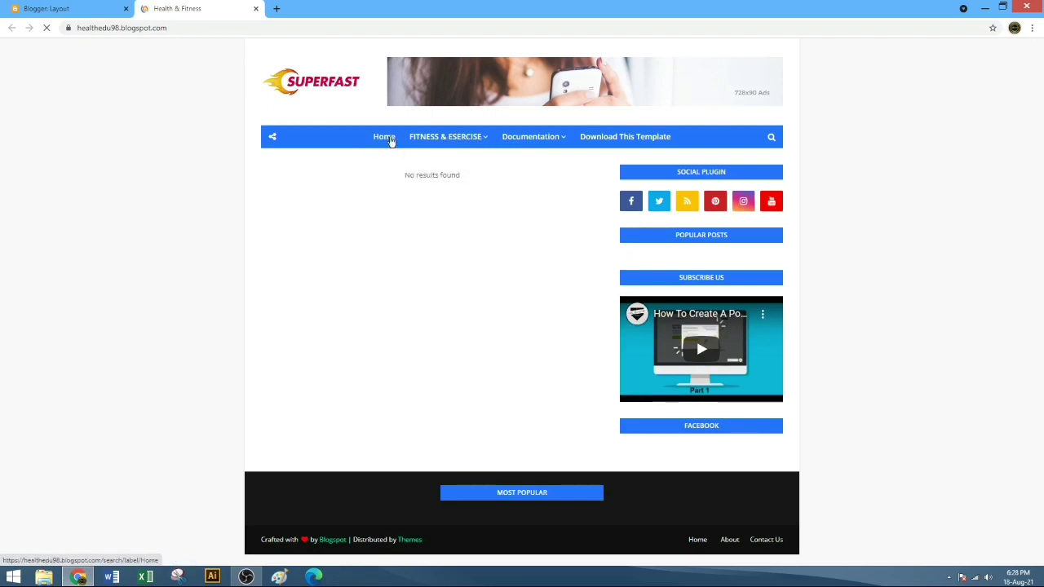
pyautogui.moveTo(551, 136)
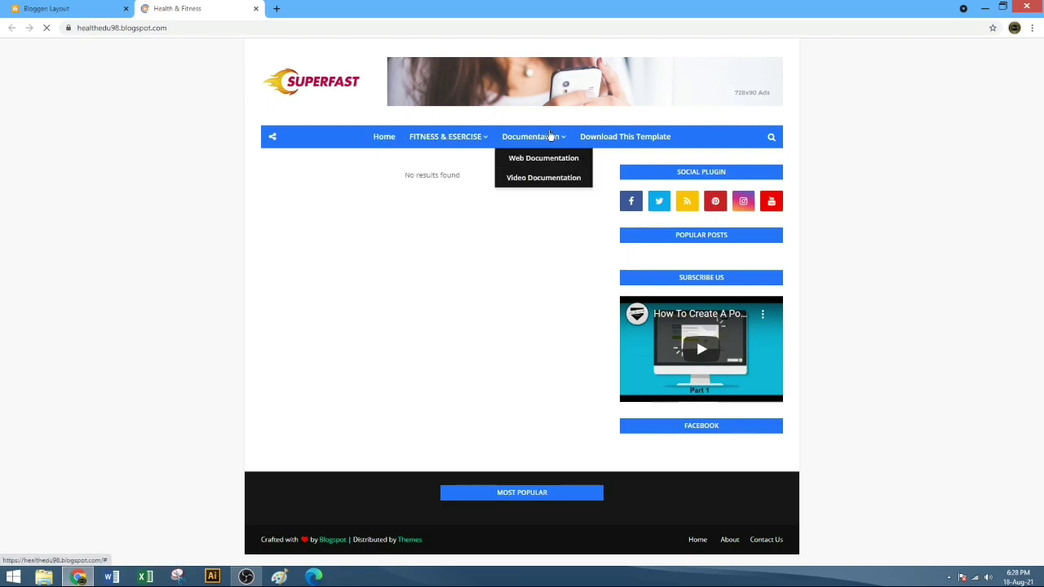
# Reopen the Main Menu link list in the Blogger layout and rename the Documentation link to HEALTH & FITNESS GUIDE
pyautogui.click(103, 15)
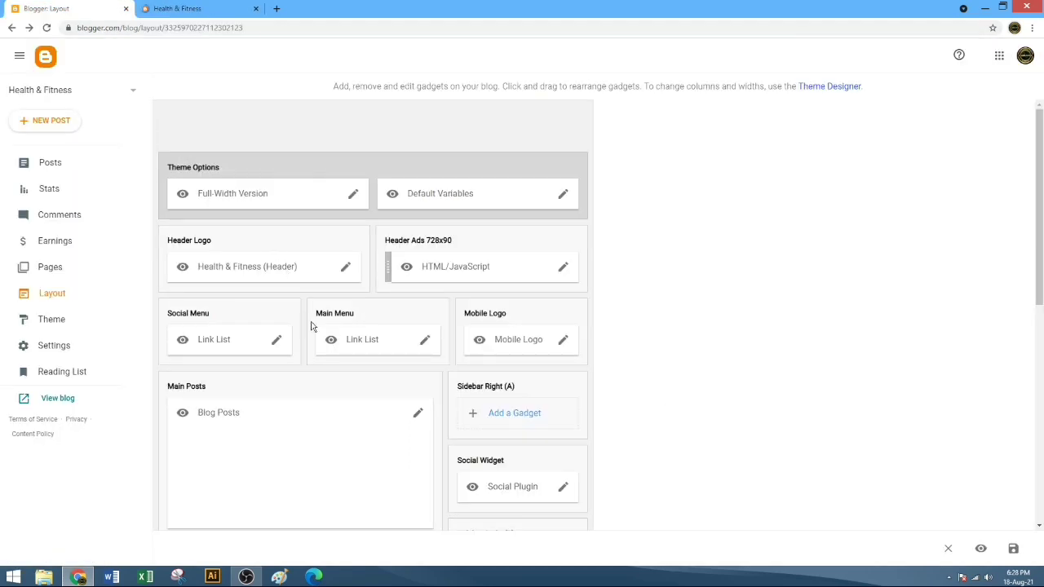
pyautogui.click(425, 341)
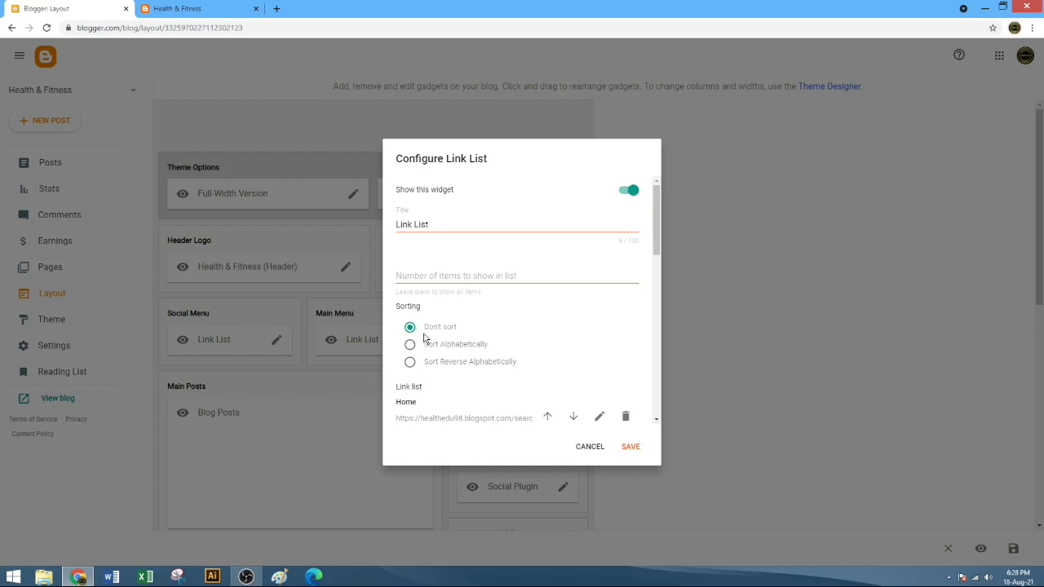
pyautogui.moveTo(396, 324); pyautogui.dragTo(457, 324)
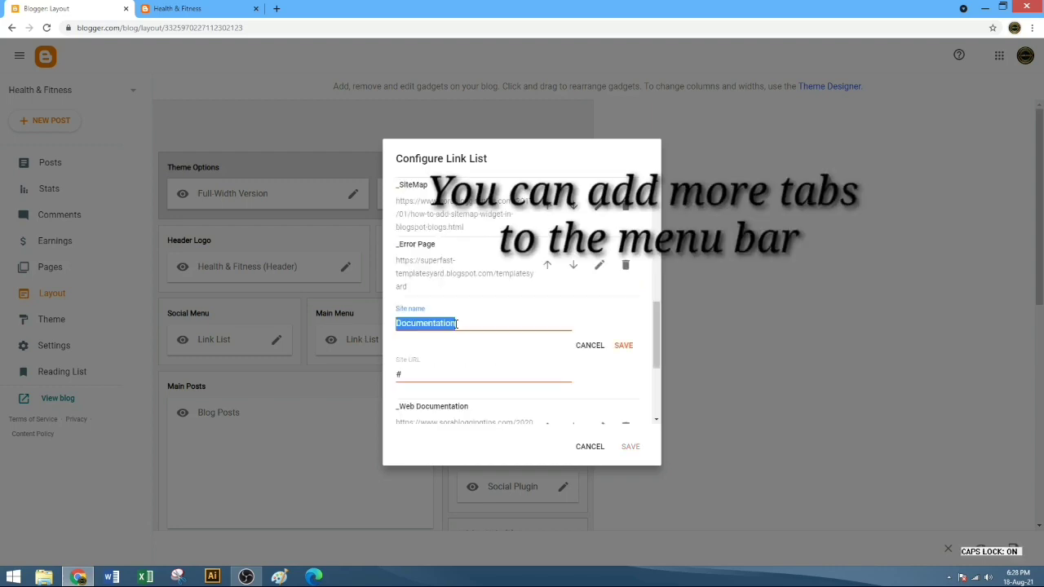
pyautogui.write('H')
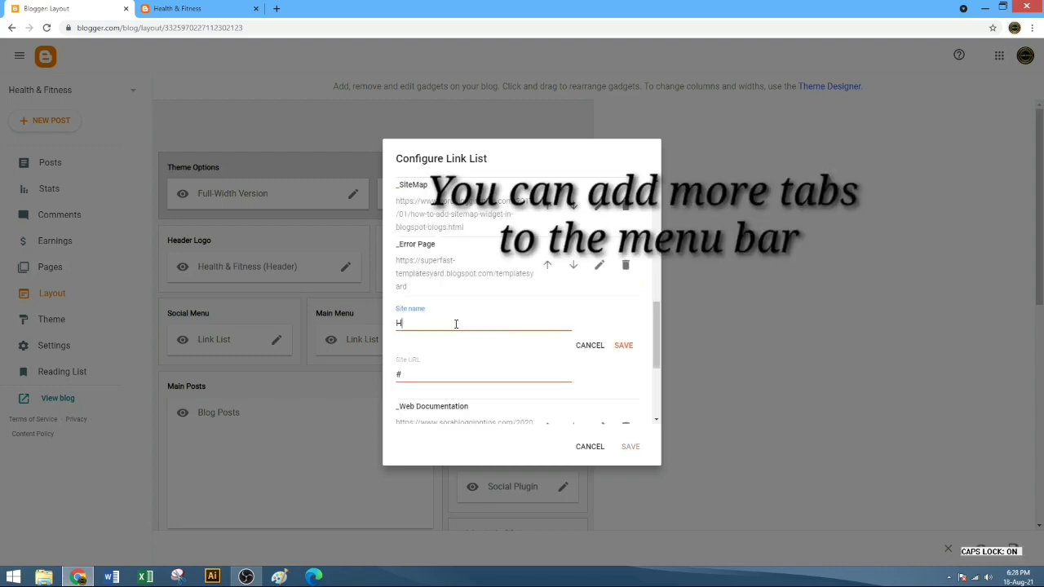
pyautogui.write('EALTH')
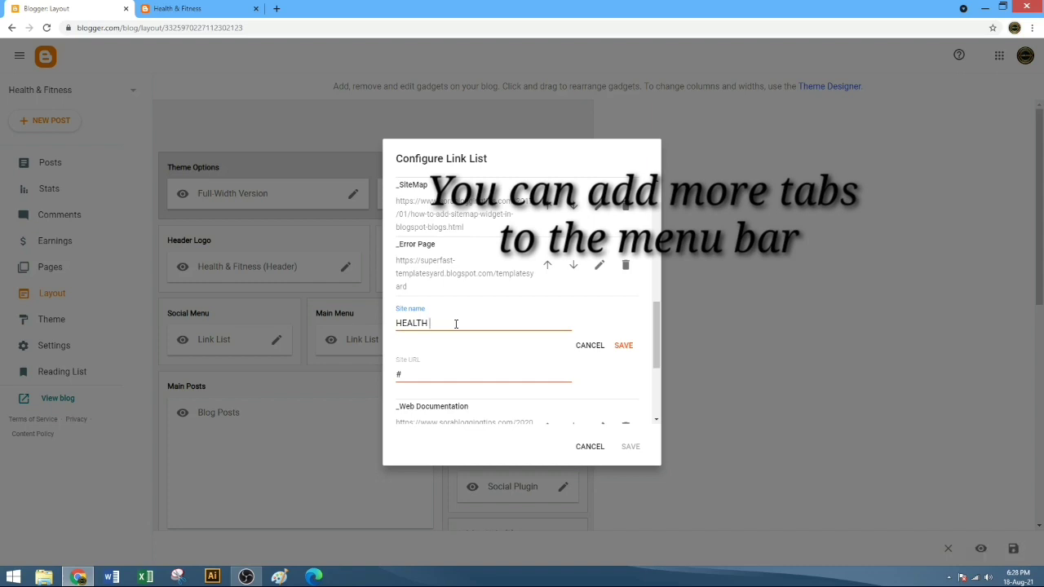
pyautogui.write(' & fi')
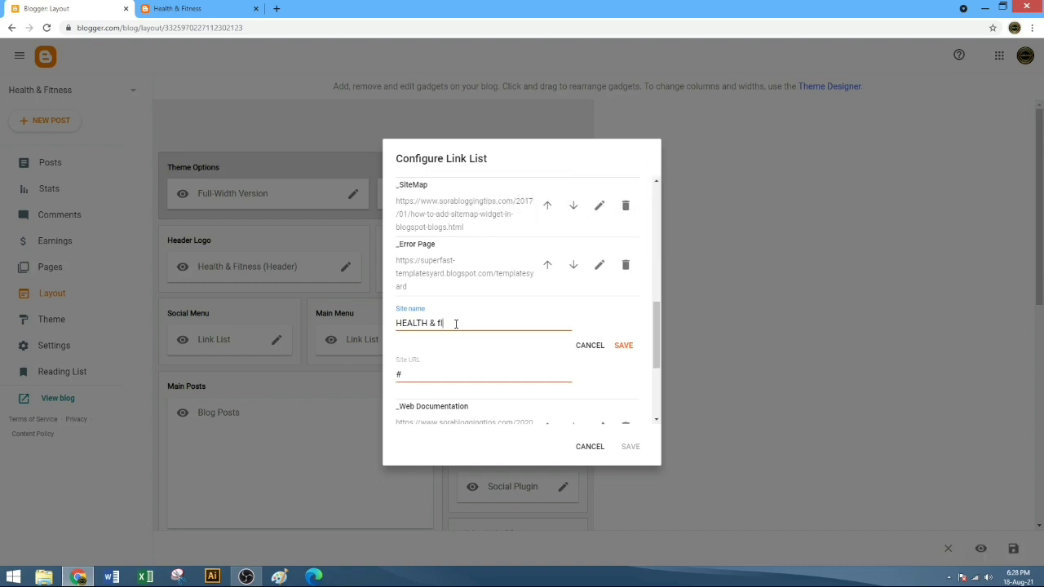
pyautogui.write('FITNESS GUIDE')
pyautogui.click(447, 366)
pyautogui.hotkey('ctrl', 'a')
pyautogui.hotkey('ctrl', 'v')
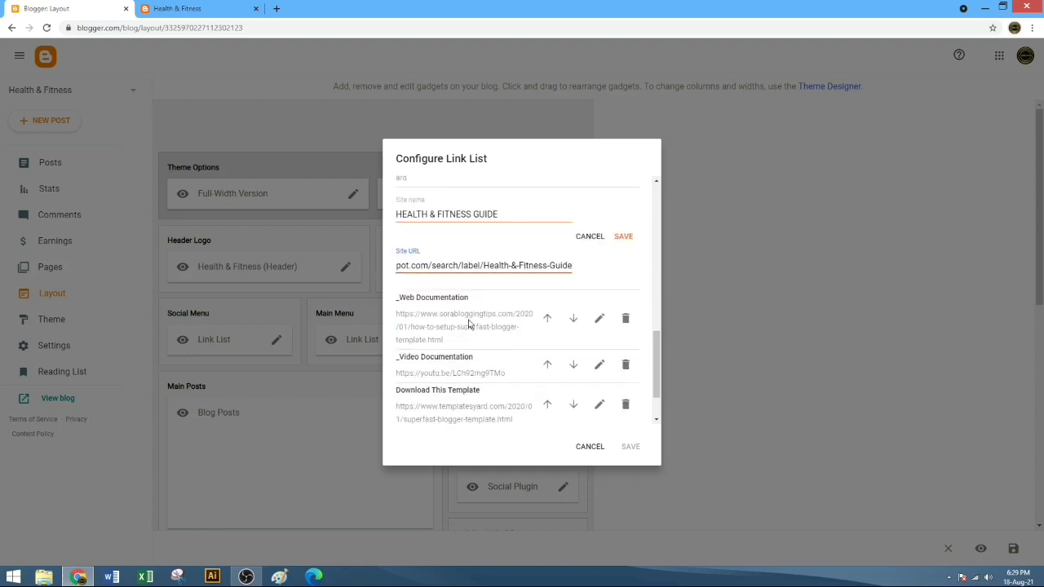
pyautogui.scroll(1, 459, 310)
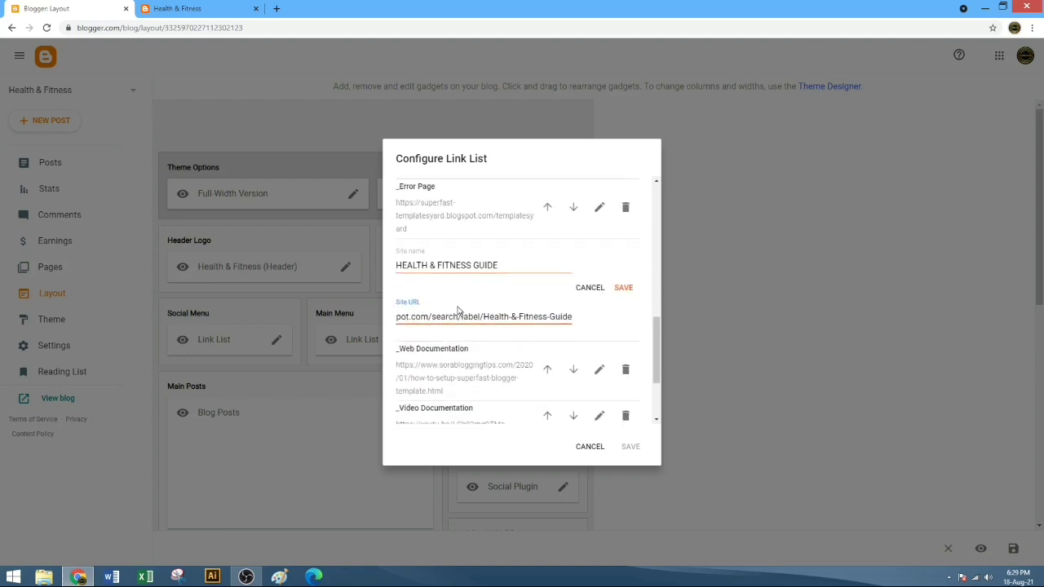
pyautogui.click(622, 292)
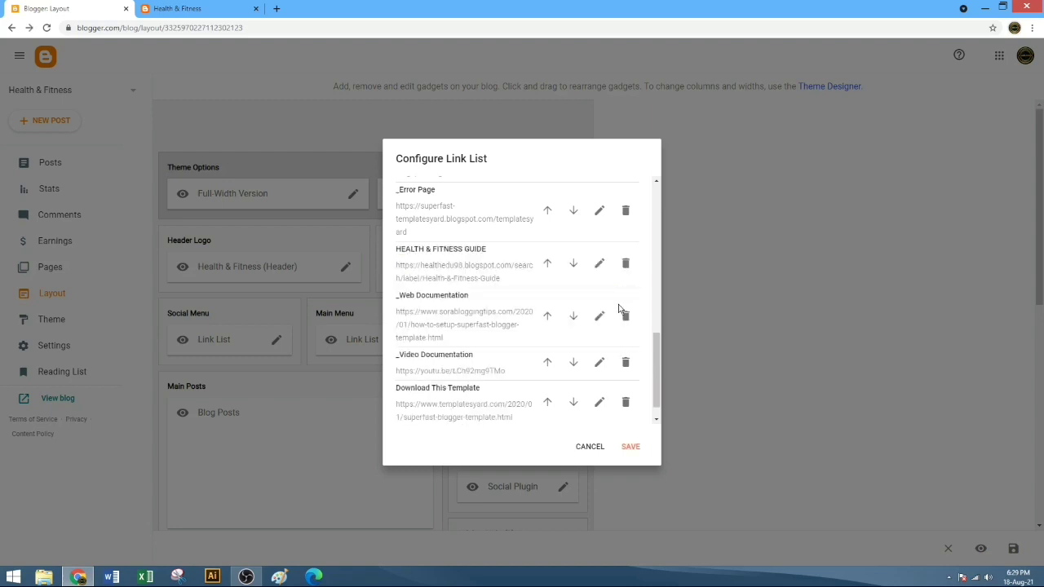
# Save the updated link list and reload the blog page to inspect the menu and its FITNESS & ESERCISE dropdown
pyautogui.click(628, 448)
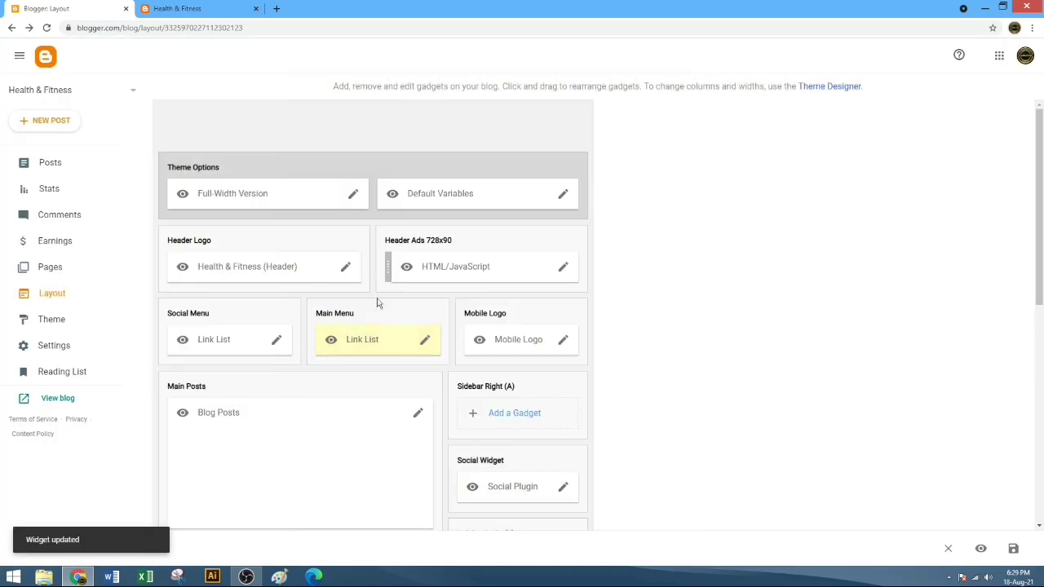
pyautogui.click(174, 9)
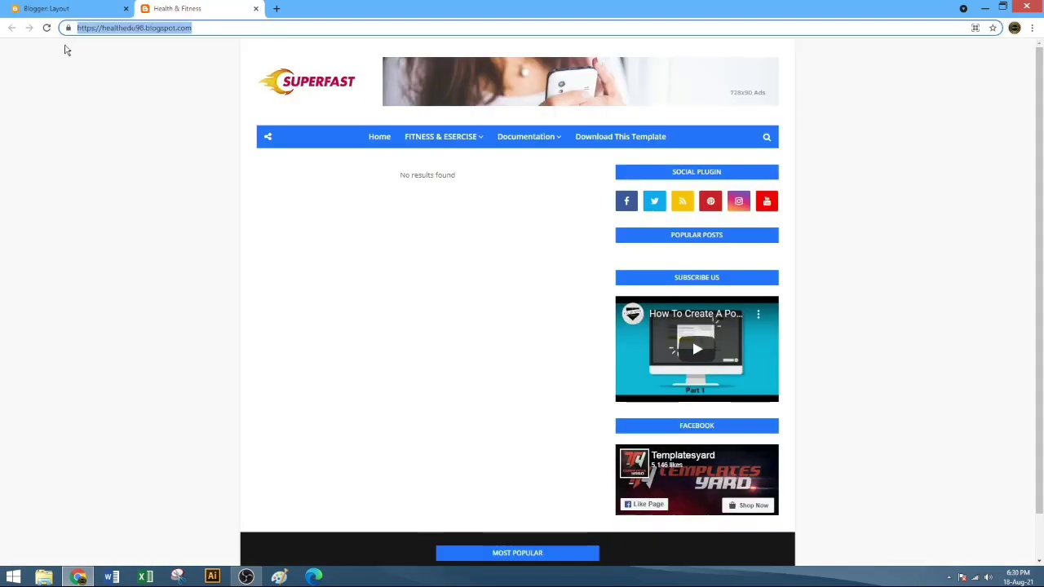
pyautogui.click(47, 28)
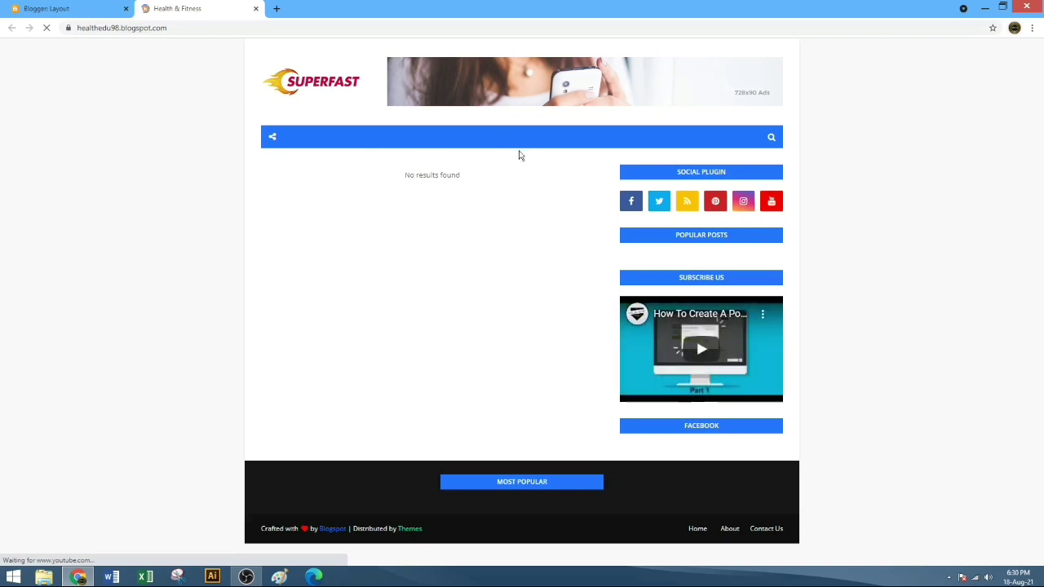
pyautogui.moveTo(491, 140)
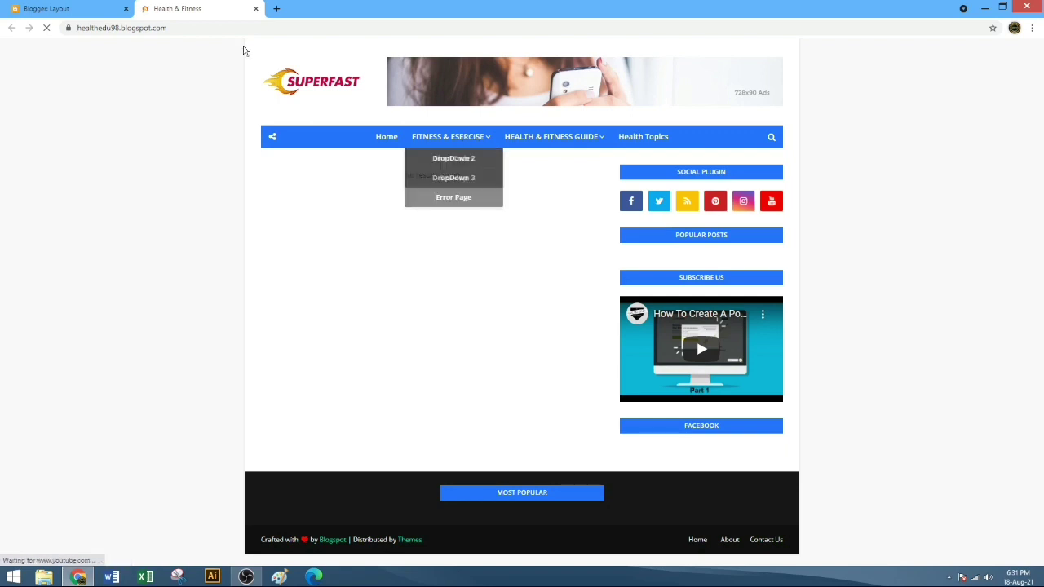
# Reopen the Main Menu link list in the Blogger layout and rename the __DropDown 2 link to _HOME as a sub-tab
pyautogui.click(49, 8)
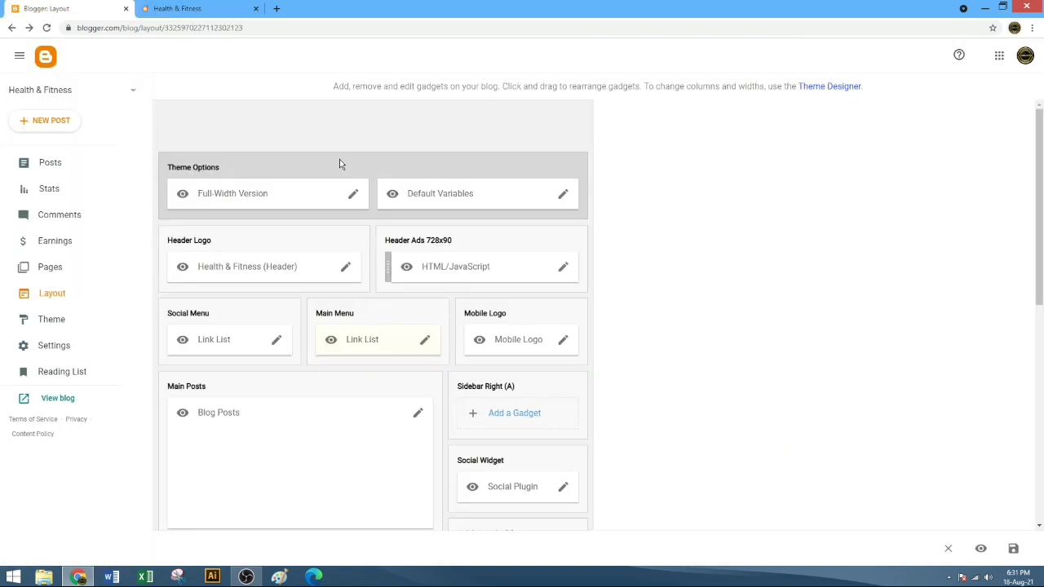
pyautogui.click(425, 341)
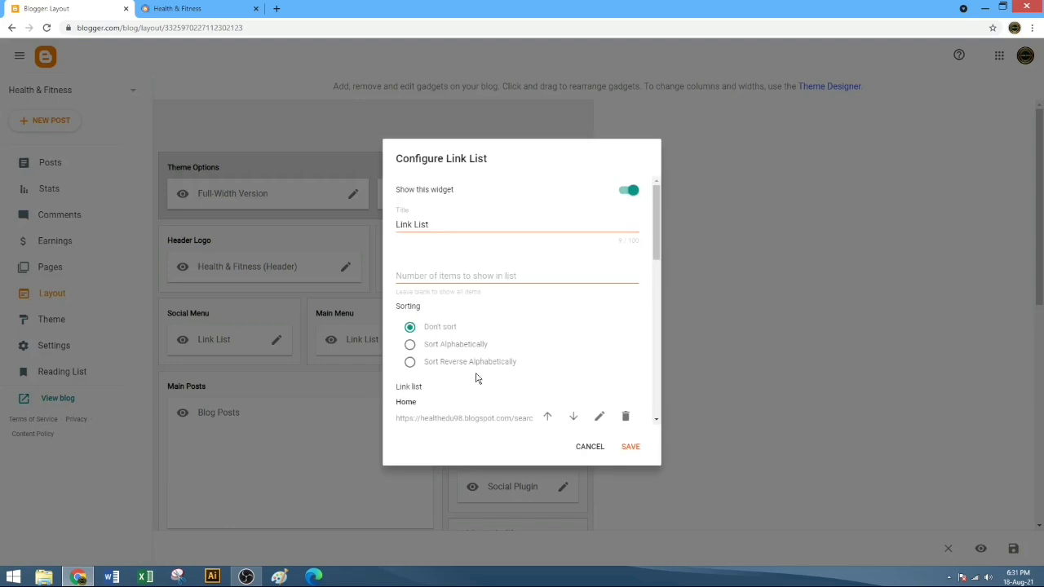
pyautogui.scroll(-5, 477, 359)
pyautogui.scroll(3, 486, 259)
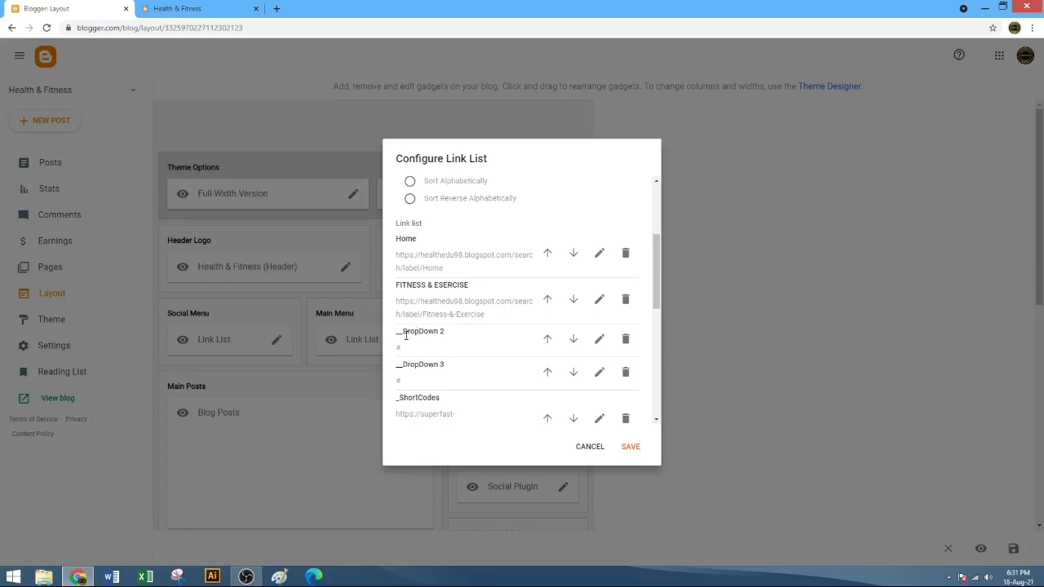
pyautogui.click(600, 339)
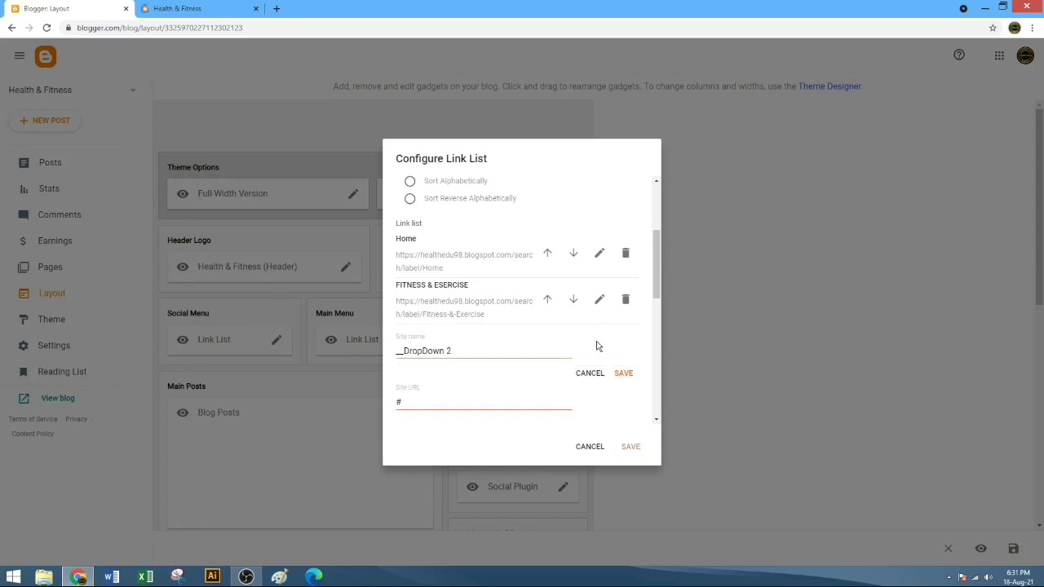
pyautogui.tripleClick(408, 351)
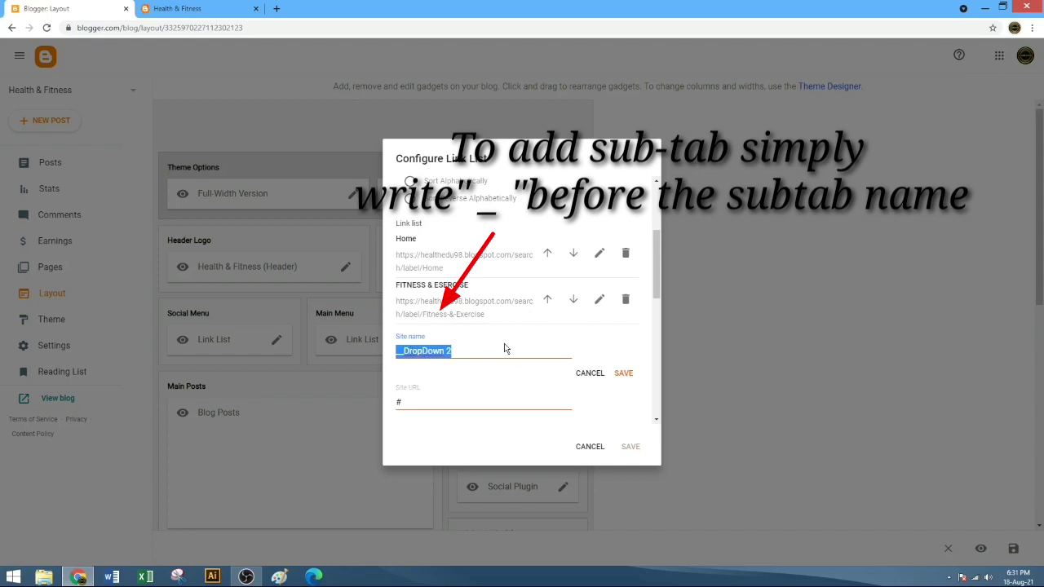
pyautogui.write('_')
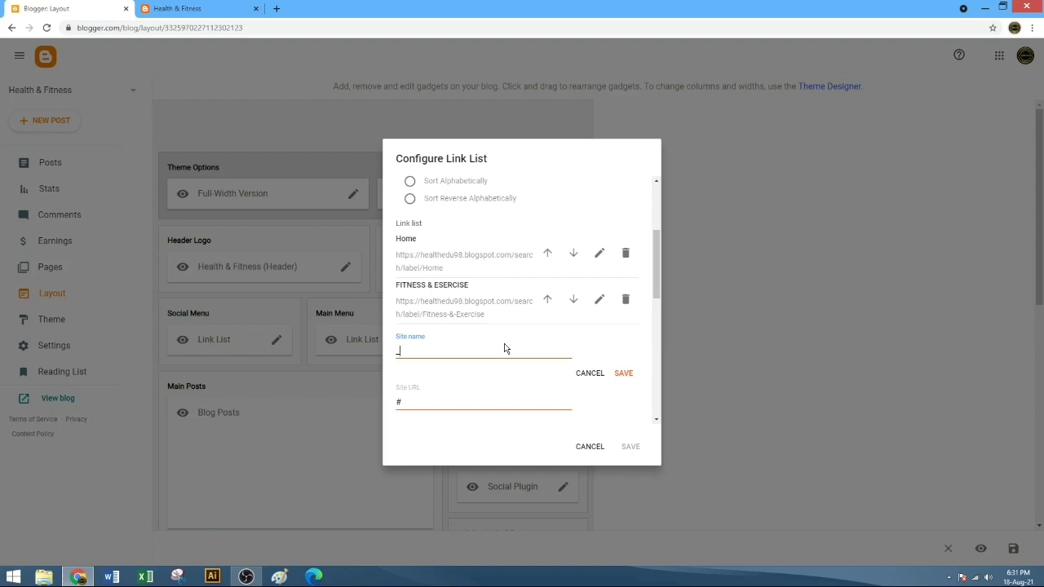
pyautogui.write('HO')
pyautogui.press('capslock')
pyautogui.write('MW')
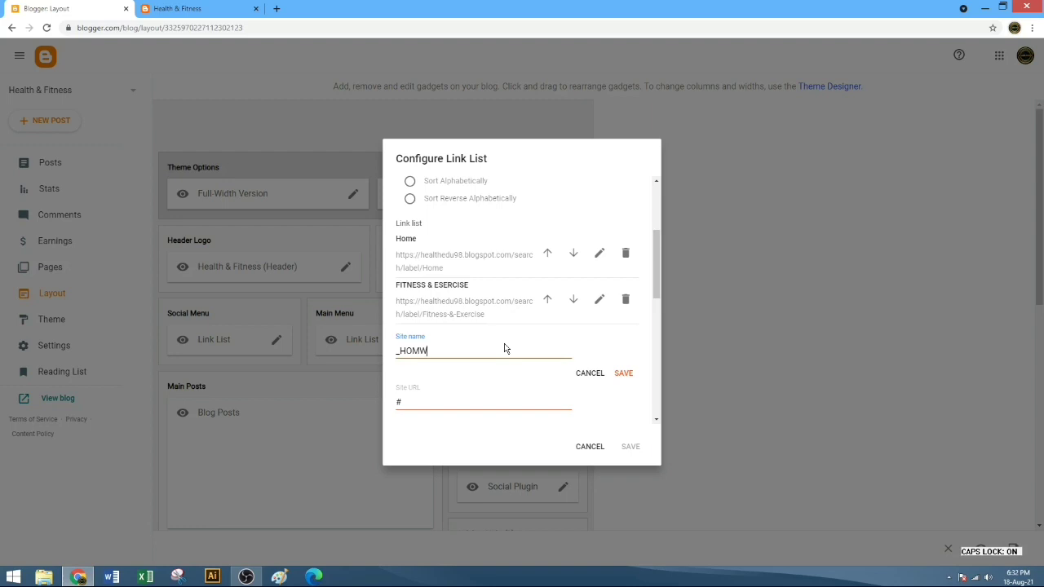
pyautogui.press('BackSpace')
pyautogui.doubleClick(441, 401)
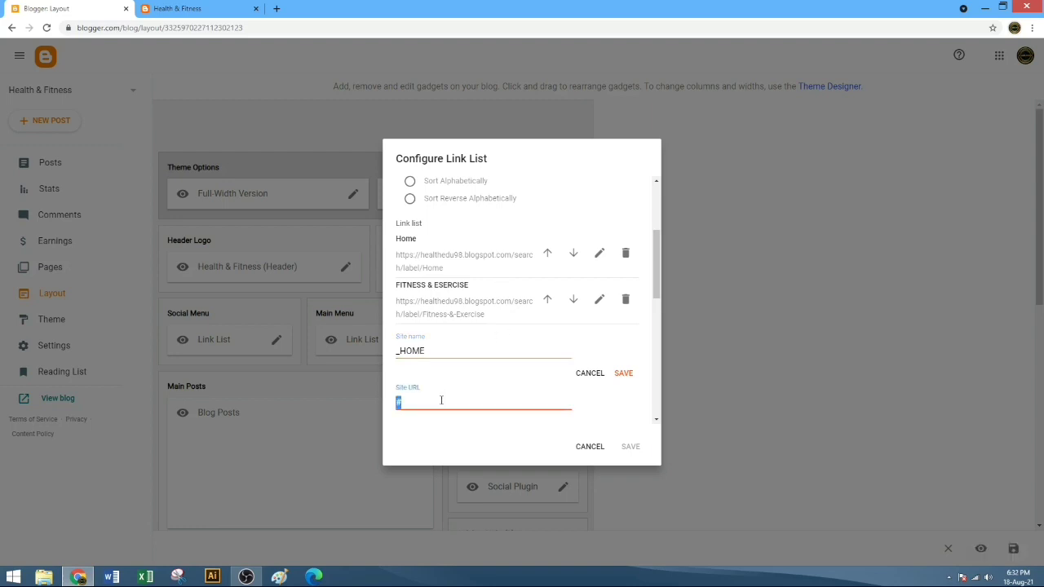
pyautogui.write('https://healthedu98.blogspot.com/')
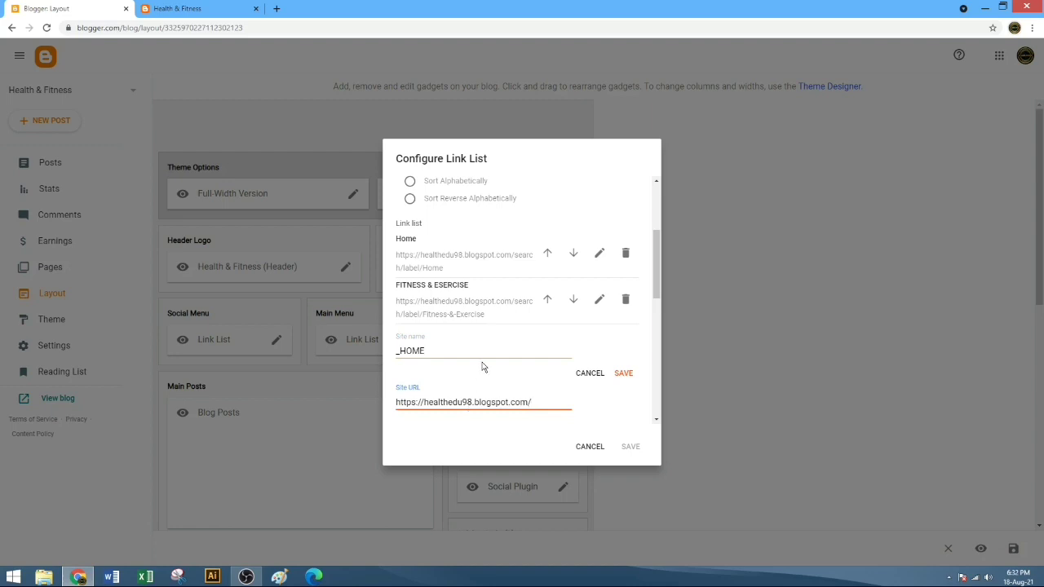
pyautogui.write('Search')
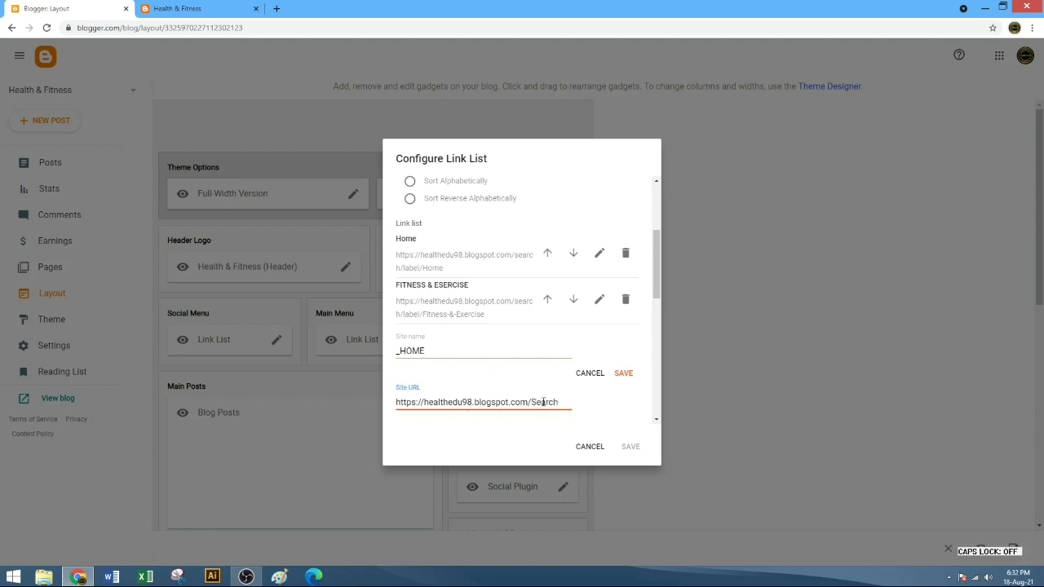
pyautogui.write('/')
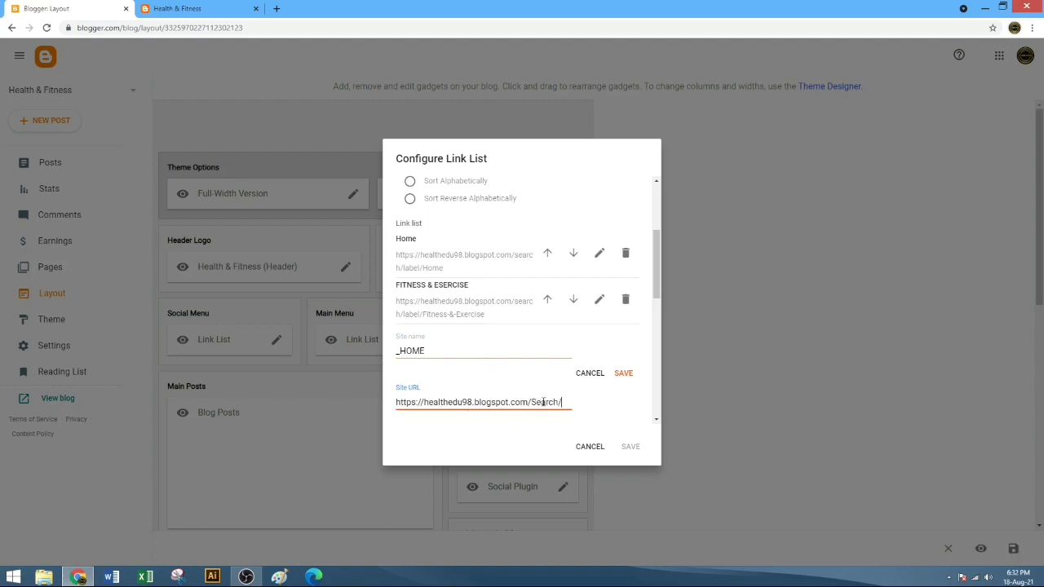
pyautogui.write('label')
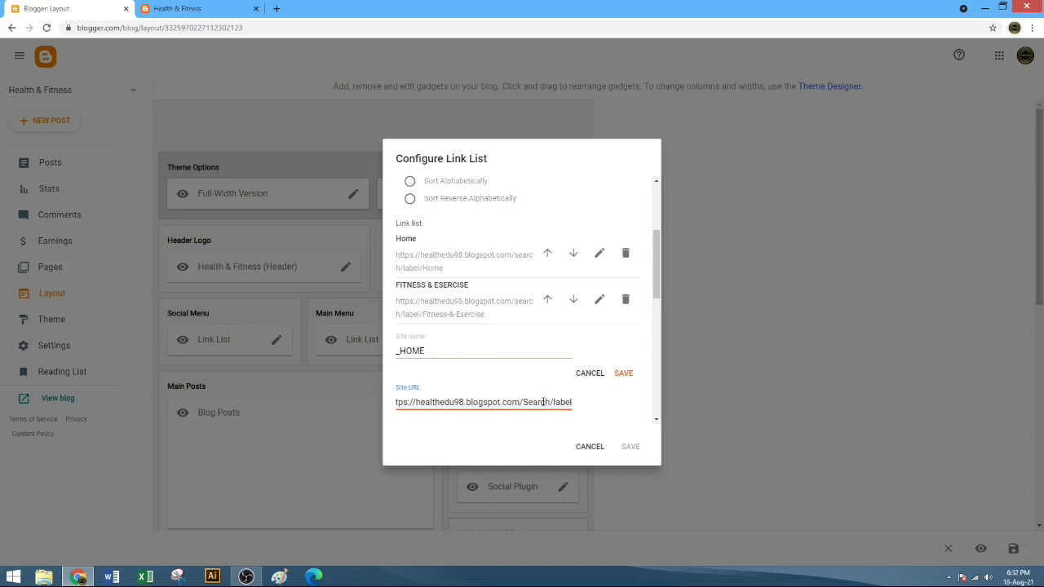
pyautogui.write('/')
pyautogui.write('Home')
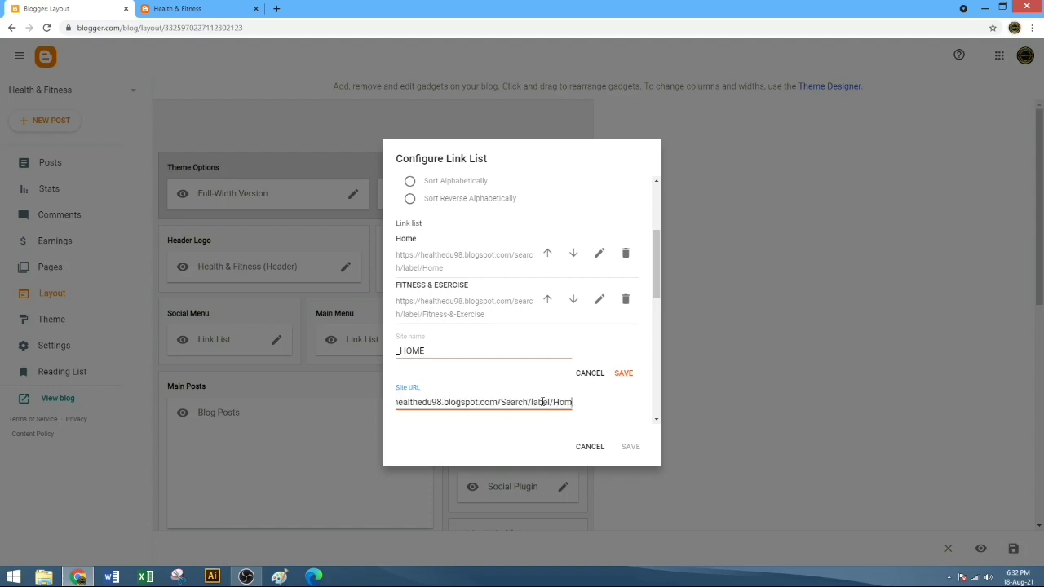
pyautogui.click(624, 372)
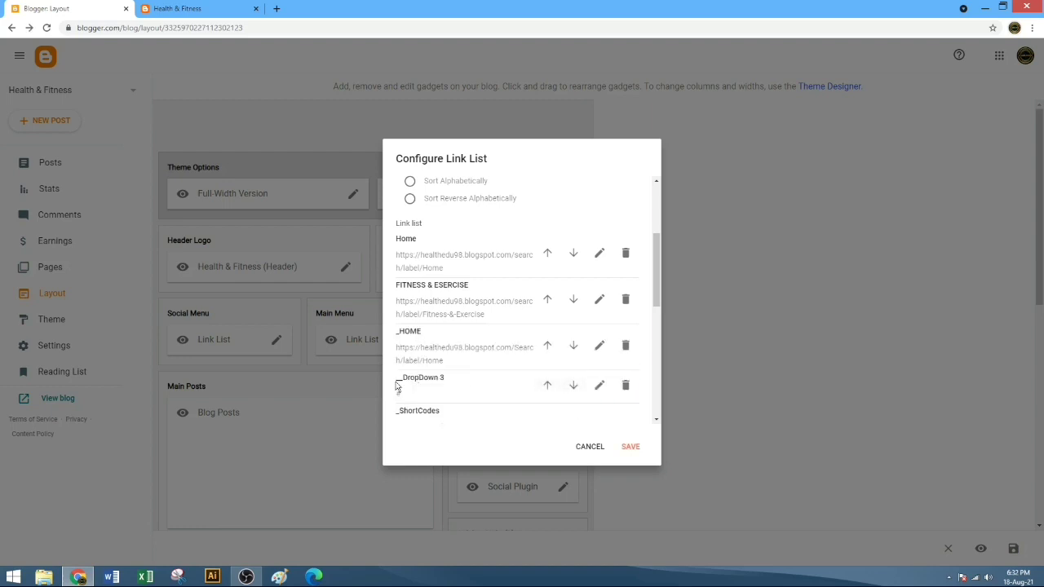
# Change the site name of the __DropDown 3 link to _NEWS
pyautogui.click(598, 384)
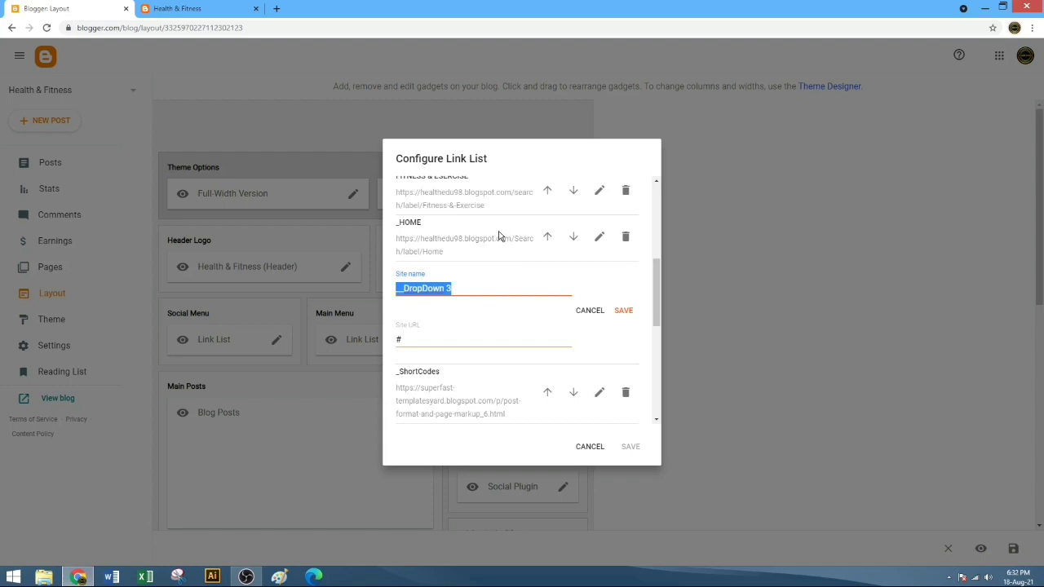
pyautogui.write('_')
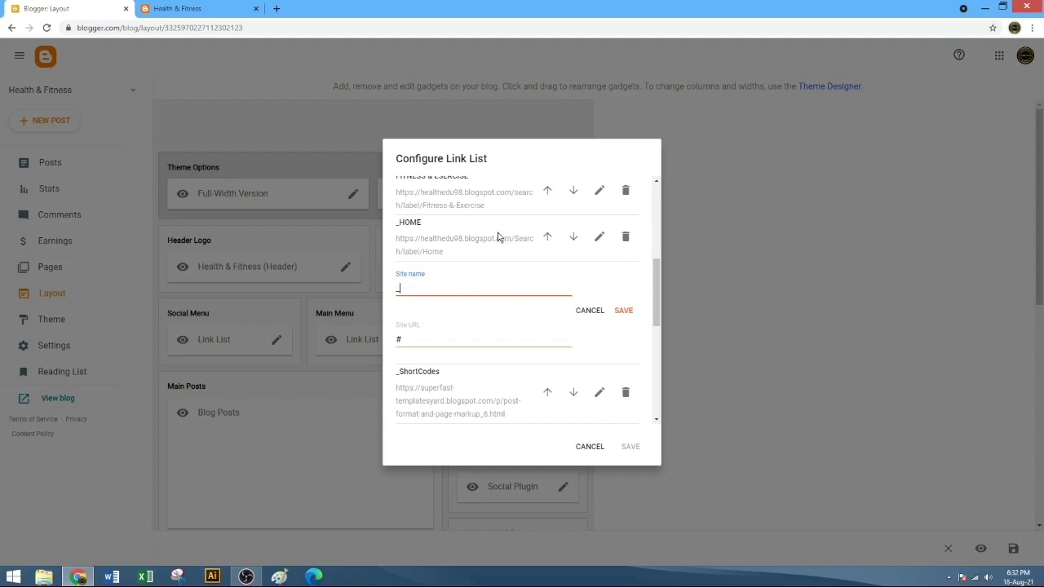
pyautogui.write('Home')
pyautogui.press('BackSpace')
pyautogui.press('BackSpace')
pyautogui.press('BackSpace')
pyautogui.press('BackSpace')
pyautogui.press('capslock')
pyautogui.write('NEWS')
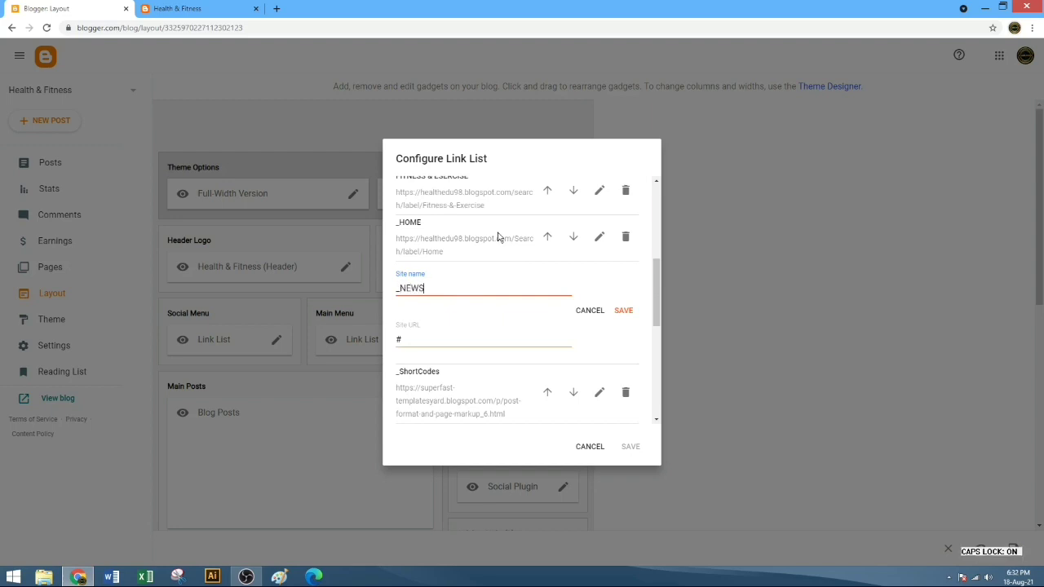
pyautogui.press('capslock')
pyautogui.doubleClick(414, 340)
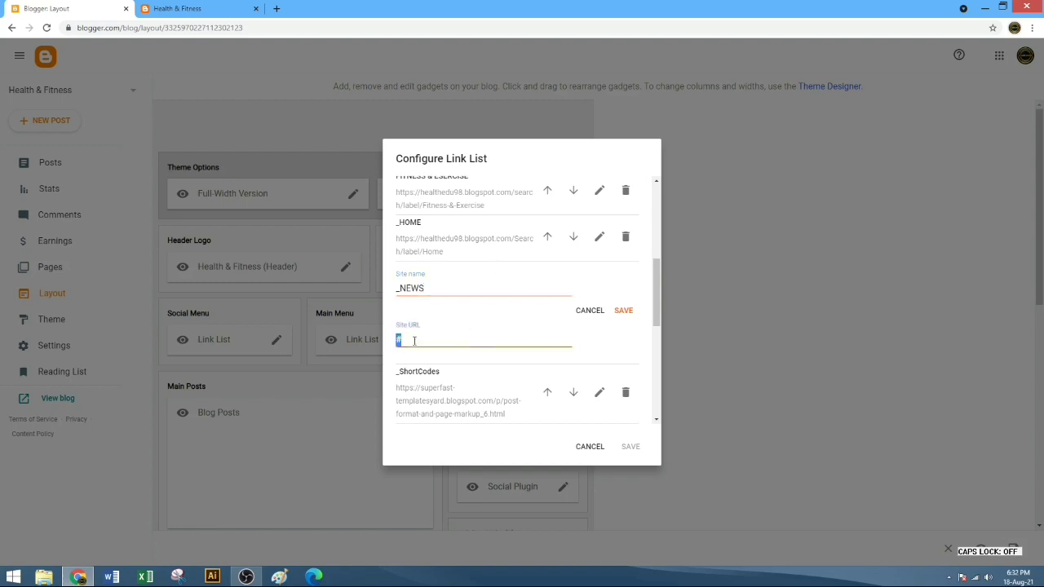
pyautogui.write('https://healthedu98.blogspot.com/')
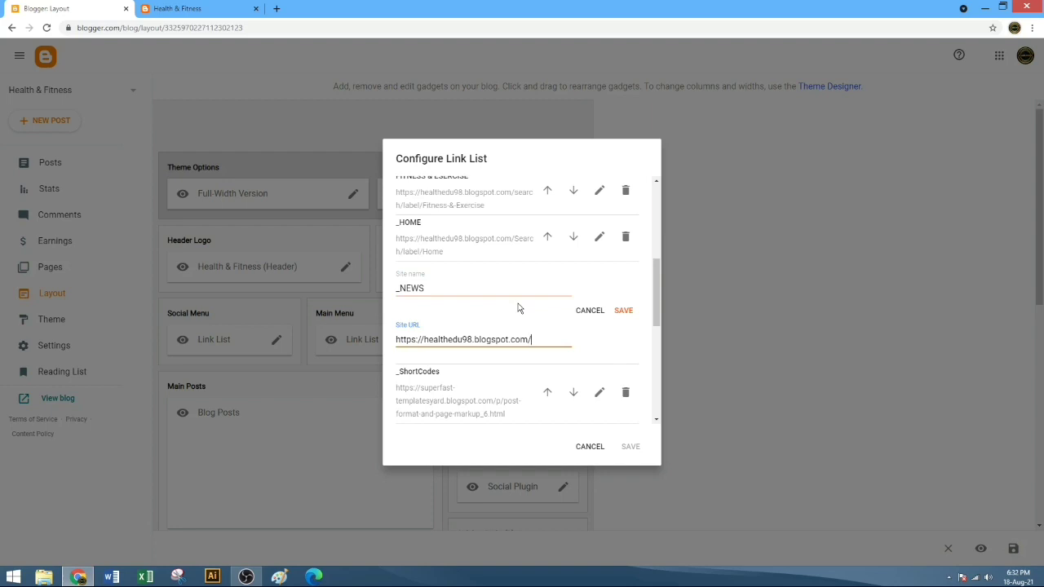
pyautogui.write('search/label')
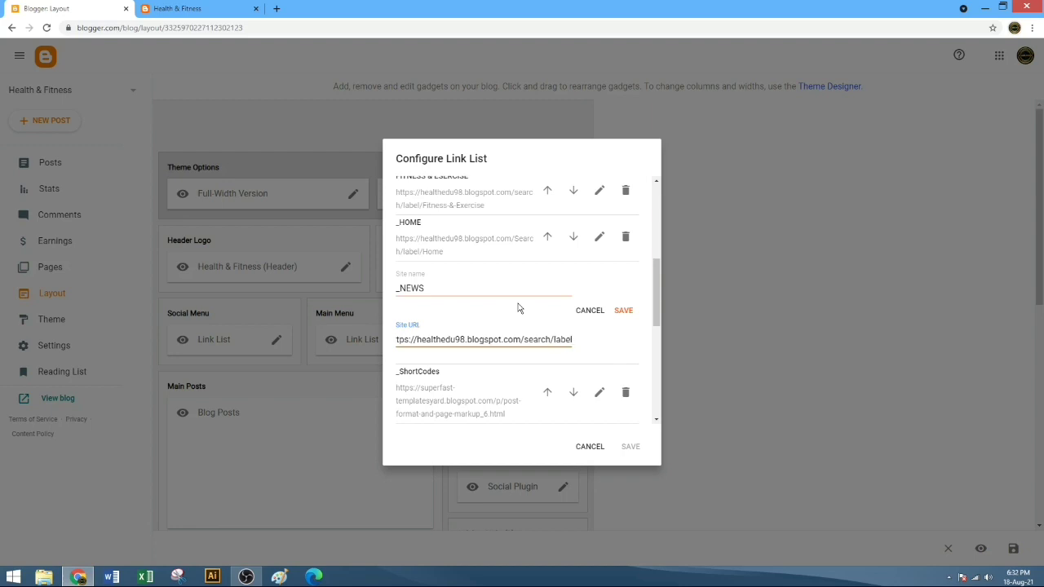
pyautogui.write('/')
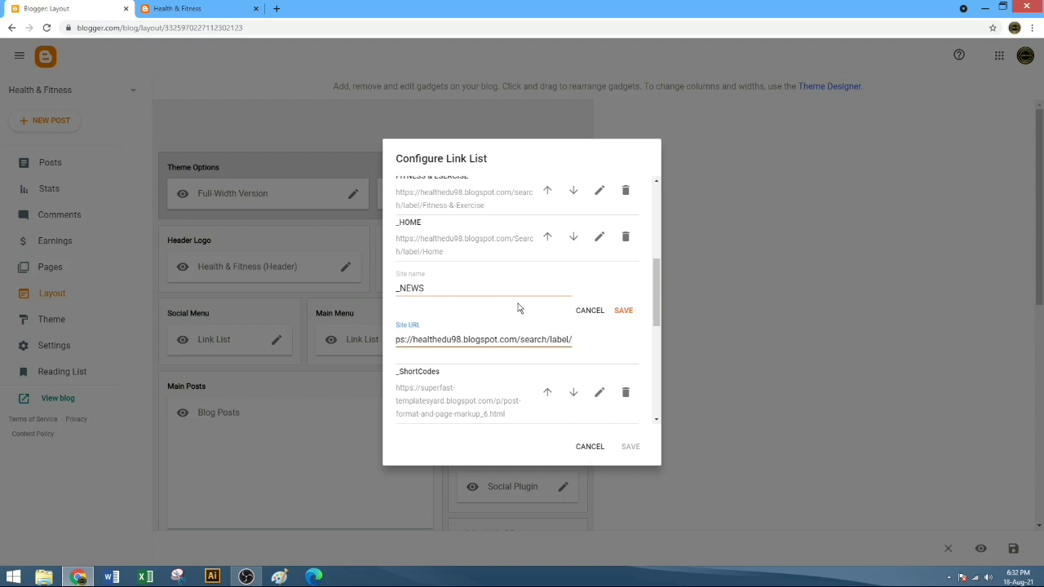
pyautogui.write('news')
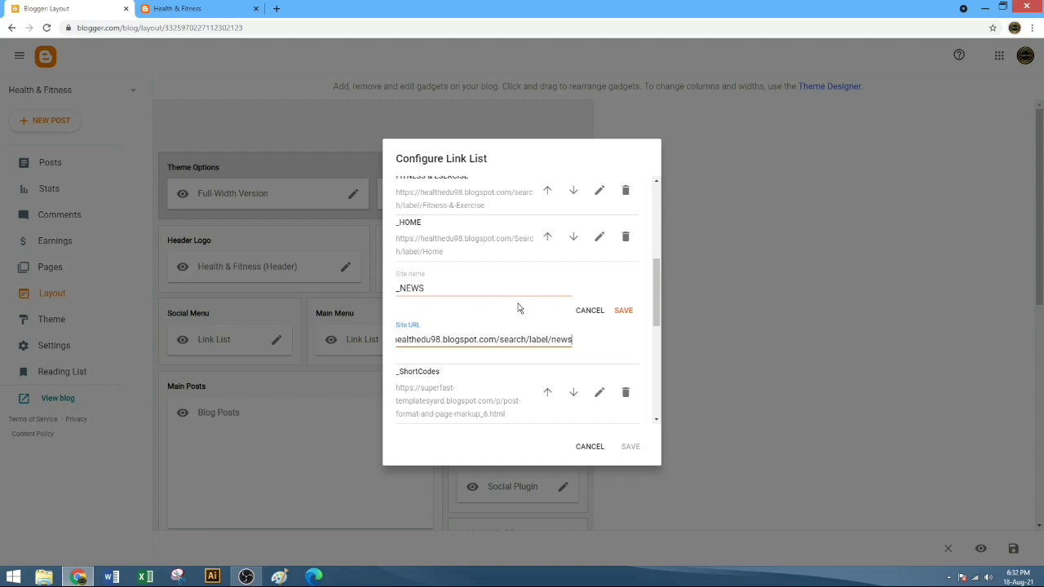
pyautogui.click(621, 312)
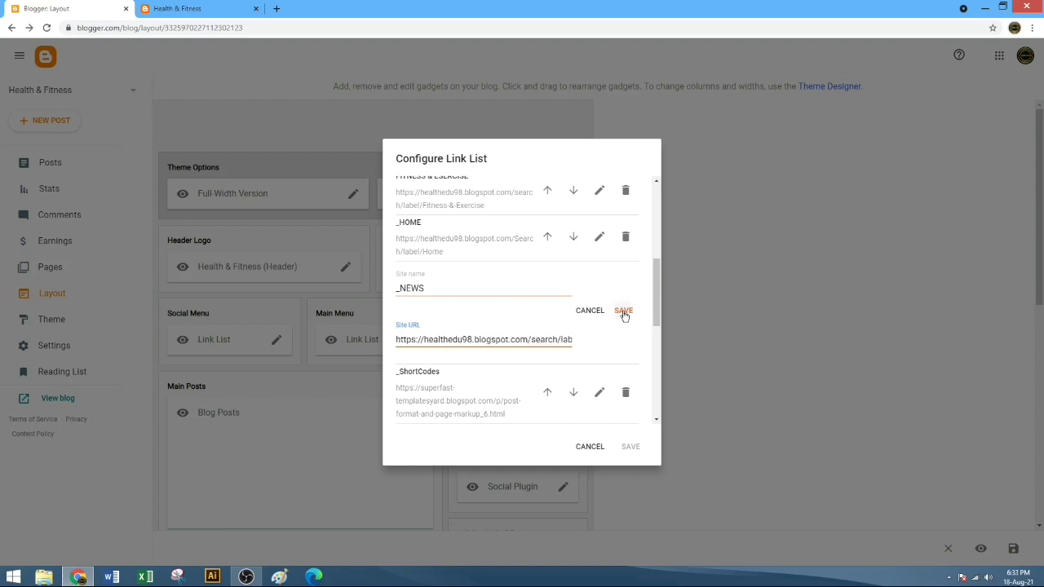
# Save the updated Main Menu link list and reload the blog page to check the FITNESS & ESERCISE dropdown
pyautogui.click(630, 449)
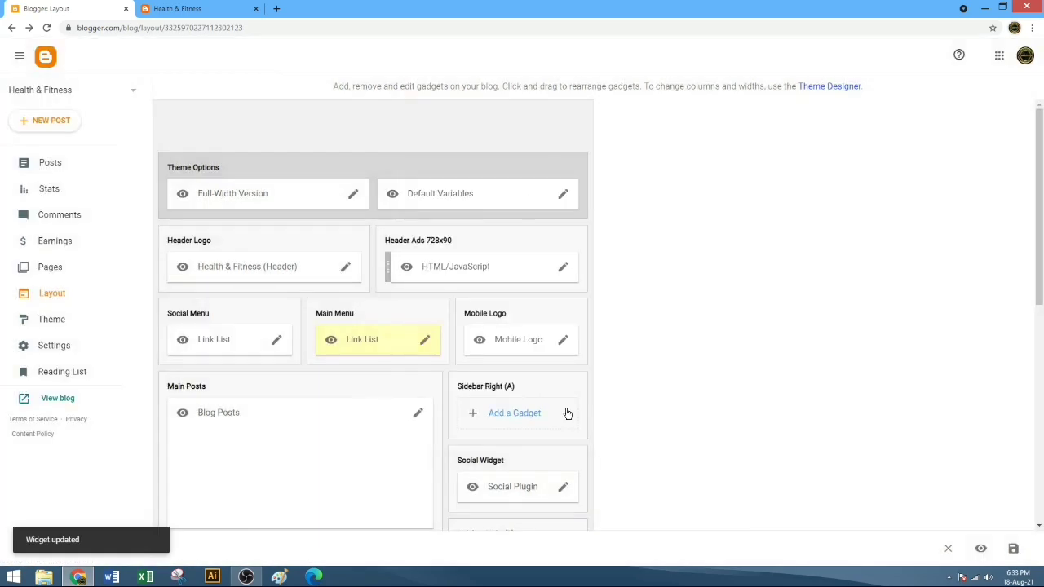
pyautogui.click(179, 10)
pyautogui.moveTo(431, 139)
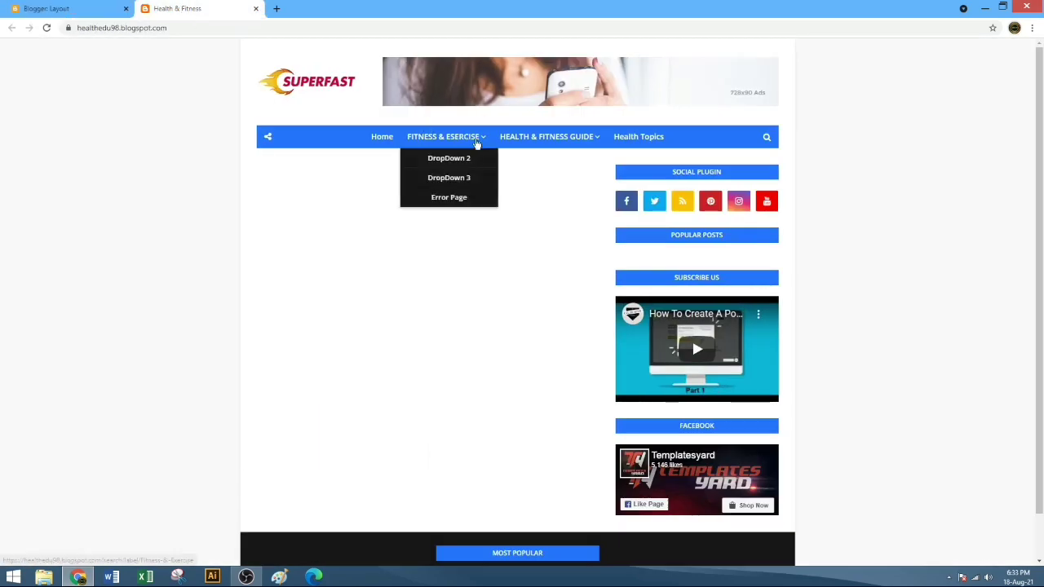
pyautogui.click(47, 28)
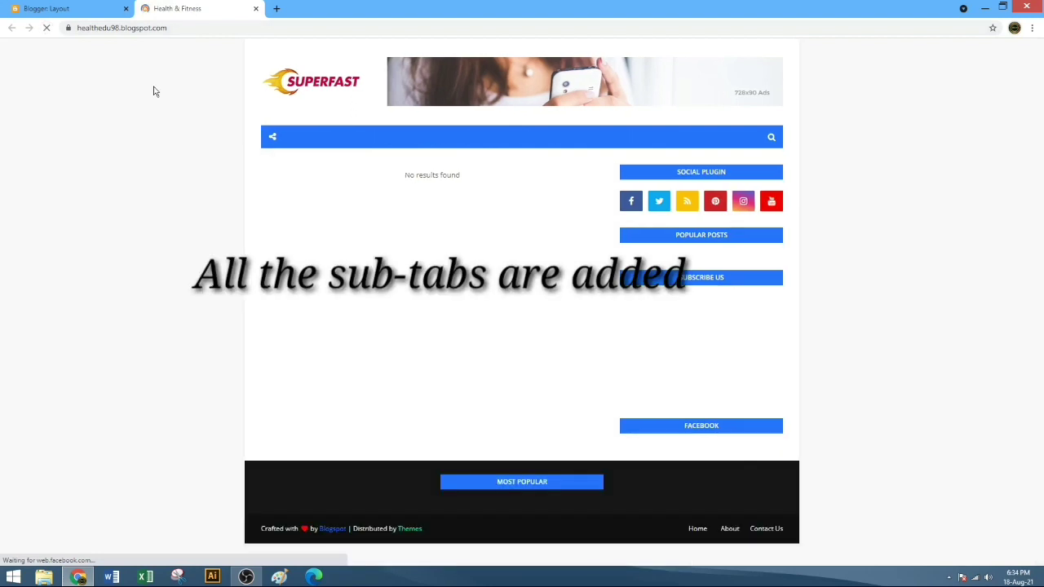
pyautogui.moveTo(440, 139)
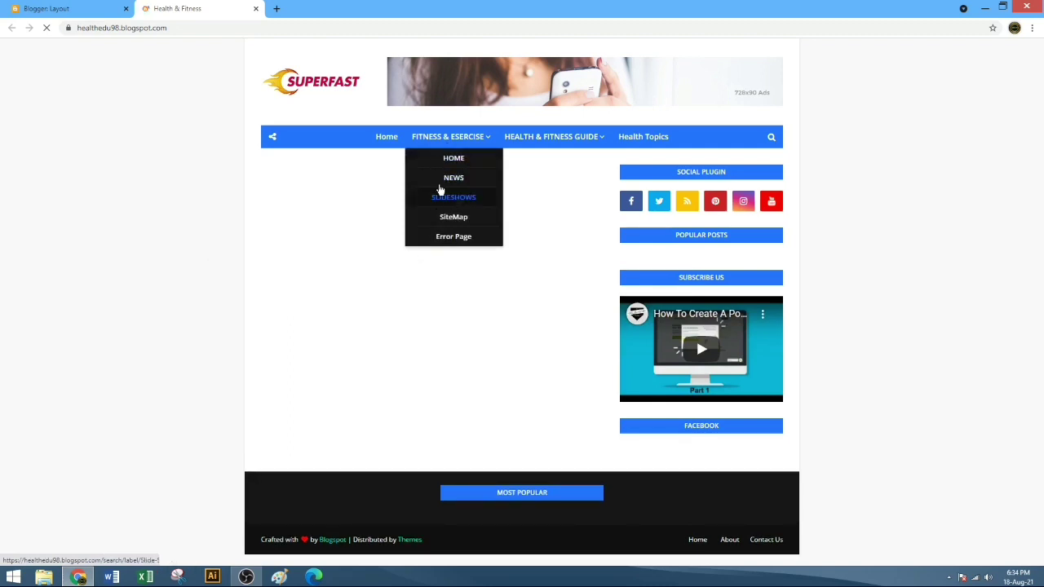
# Inspect the sub-tabs in the HEALTH & FITNESS GUIDE dropdown on the blog page
pyautogui.click(81, 11)
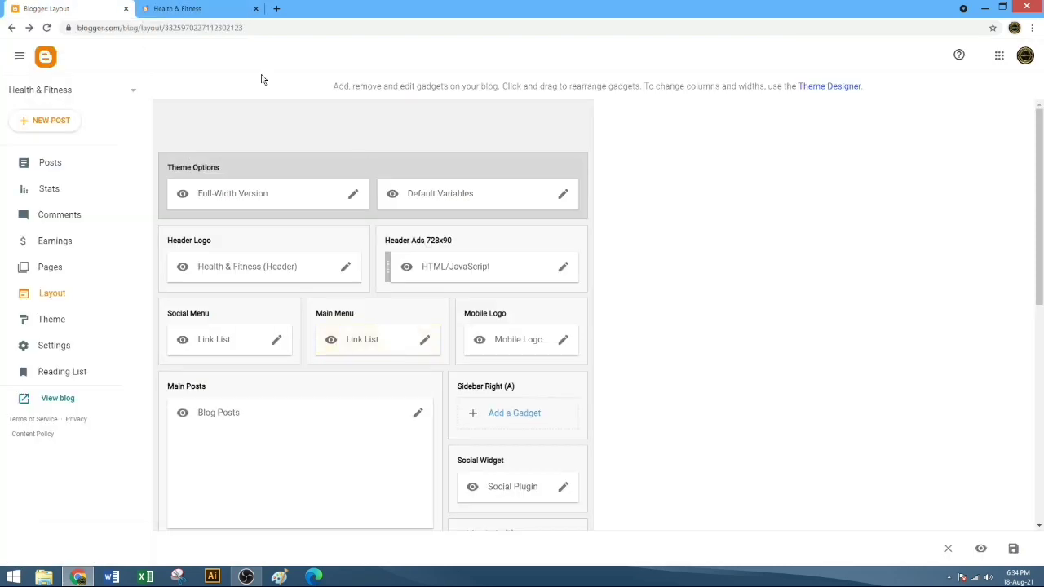
pyautogui.click(220, 11)
pyautogui.moveTo(587, 140)
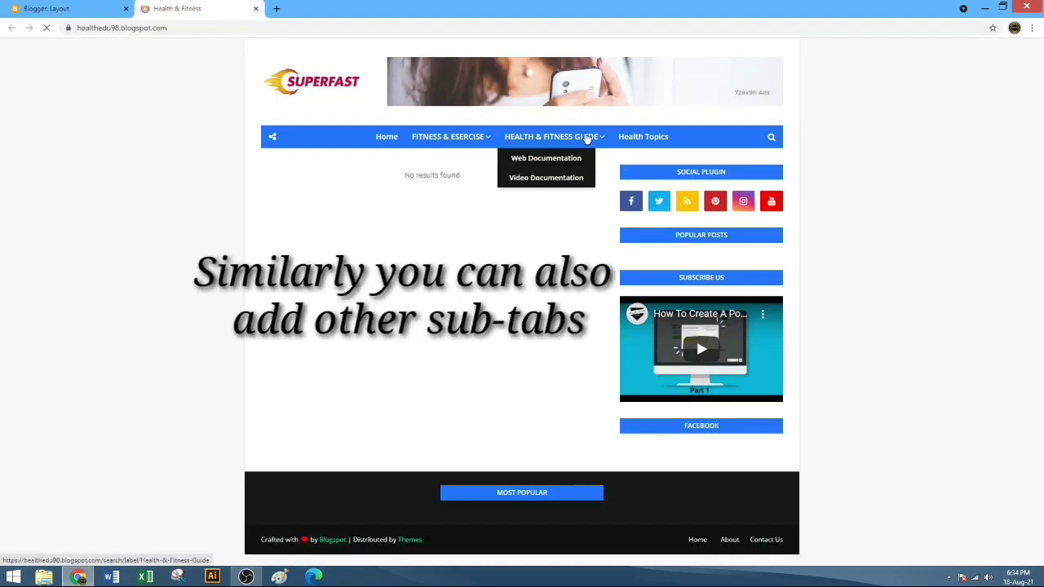
pyautogui.click(548, 178)
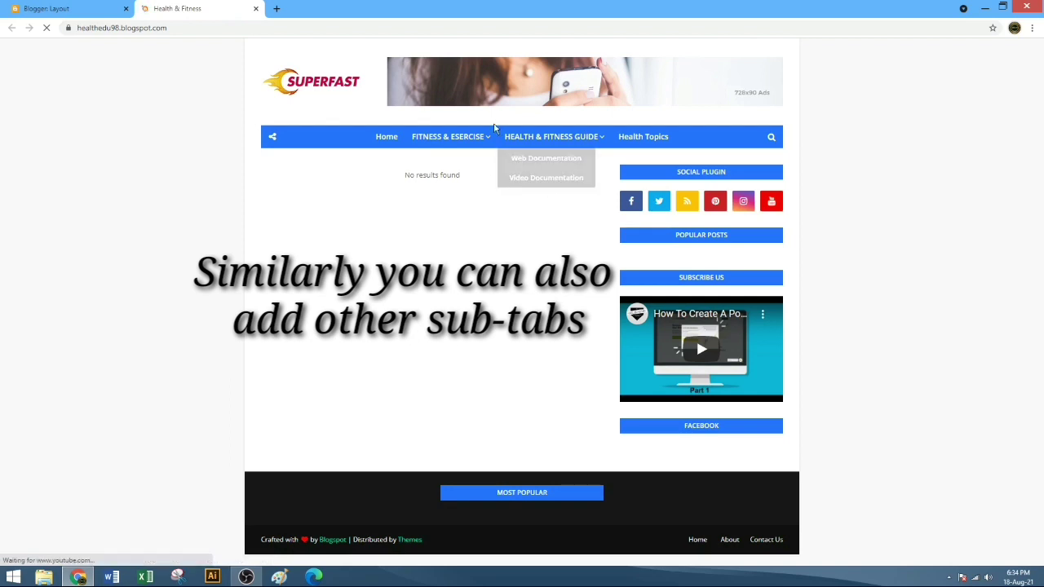
# Reopen the Main Menu link list in the Blogger layout and go to its link entries
pyautogui.click(81, 8)
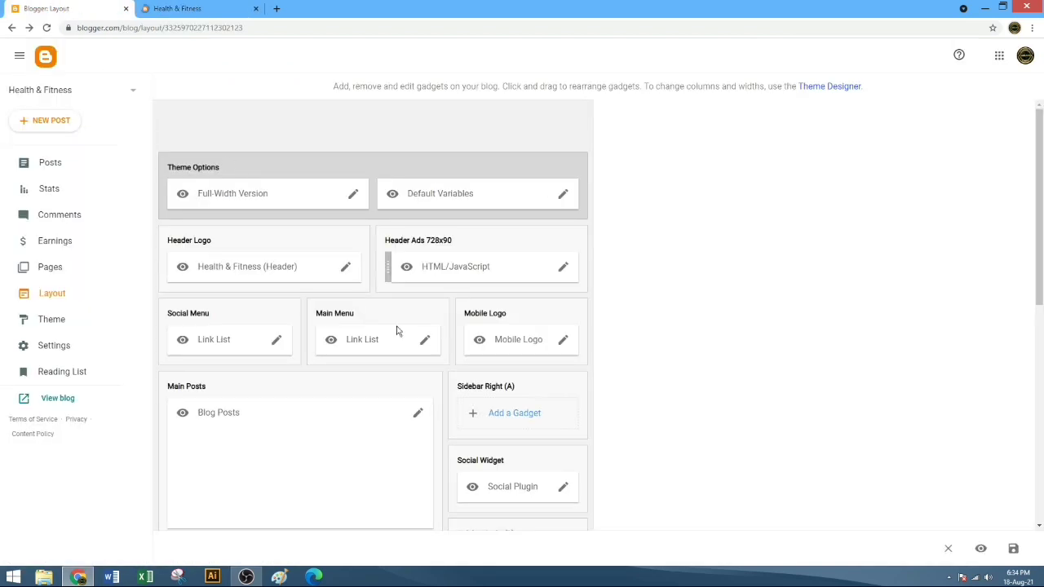
pyautogui.click(423, 340)
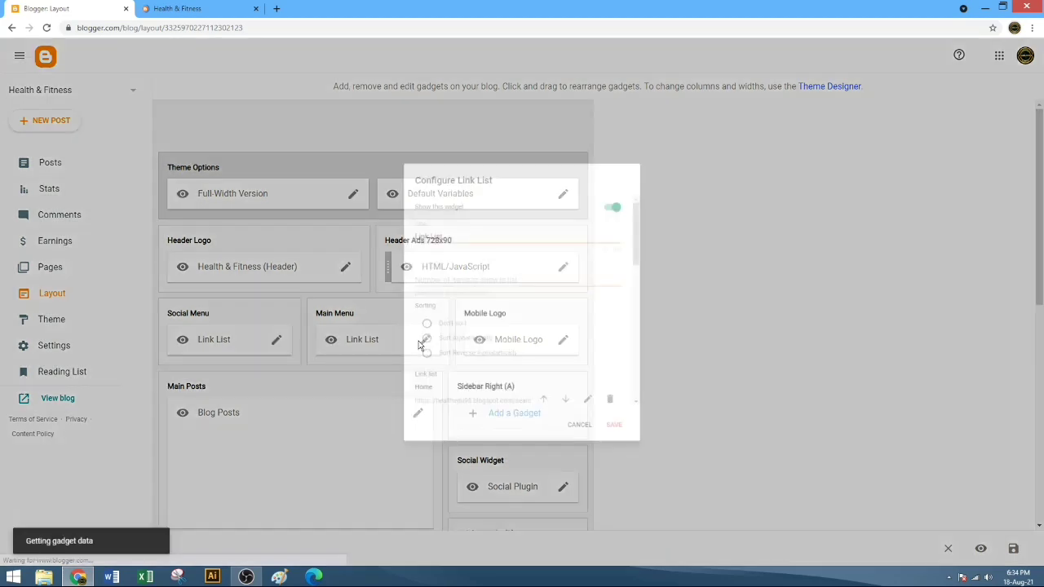
pyautogui.scroll(-2, 428, 339)
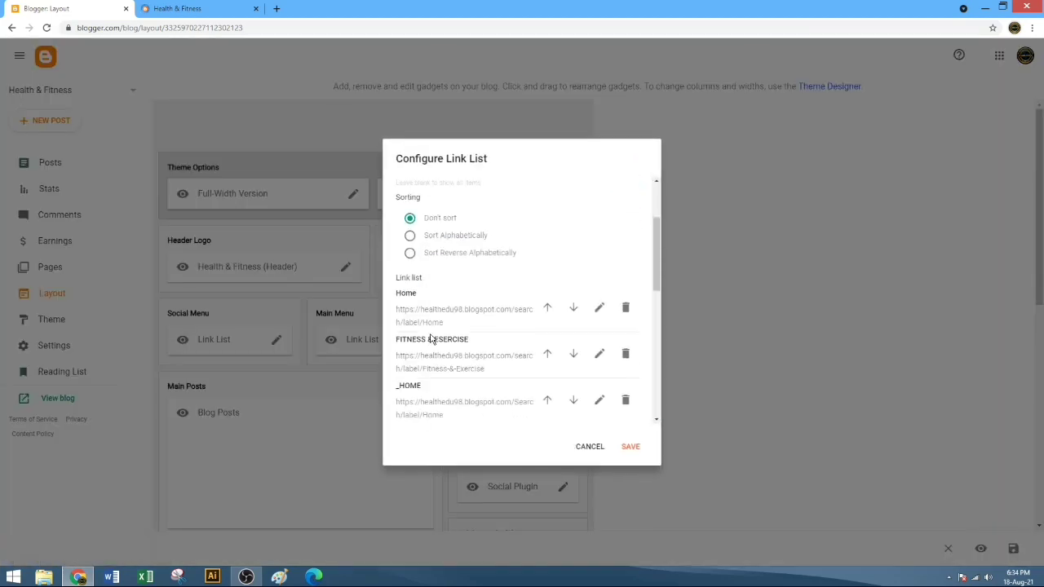
pyautogui.scroll(-1, 431, 339)
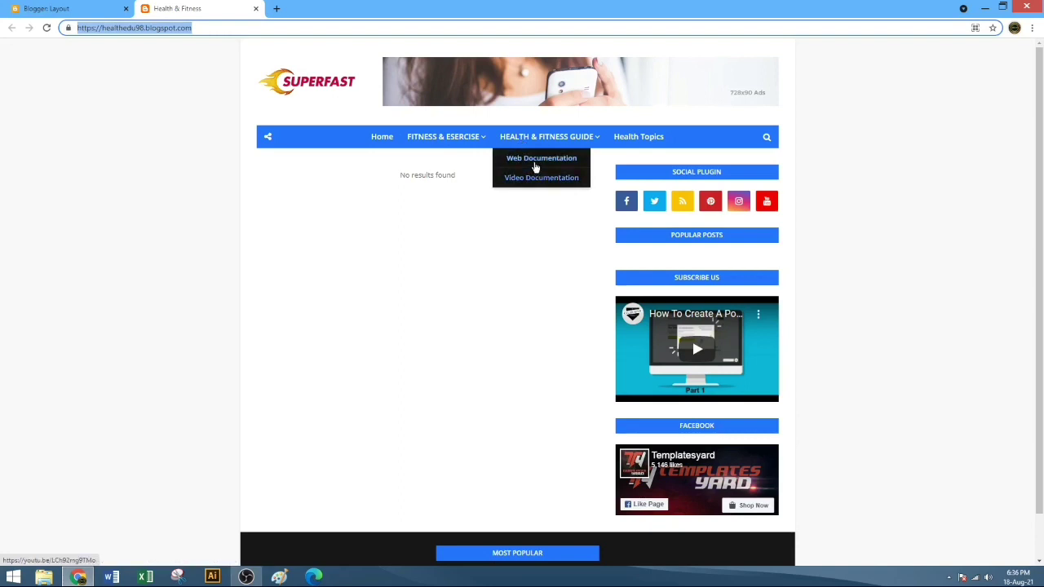
# Reload the blog page and open the Get Lean sub-tab under HEALTH & FITNESS GUIDE to check its label page
pyautogui.click(47, 28)
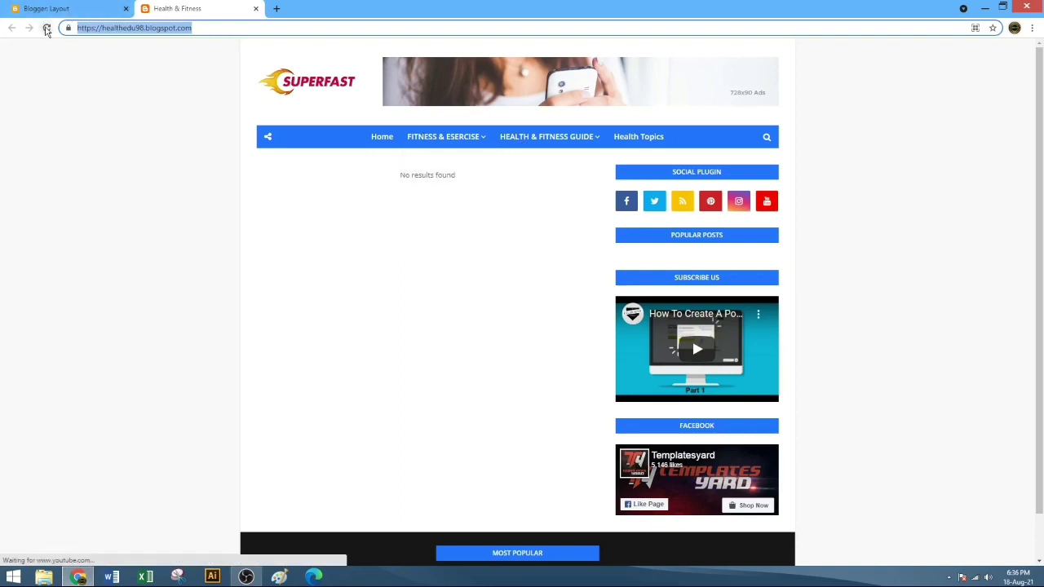
pyautogui.moveTo(504, 148)
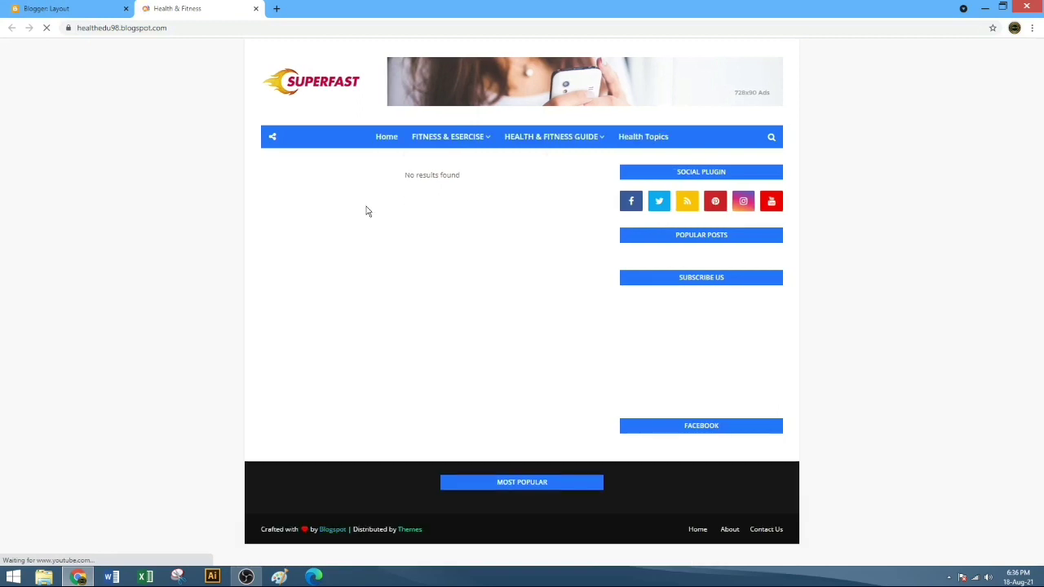
pyautogui.moveTo(546, 138)
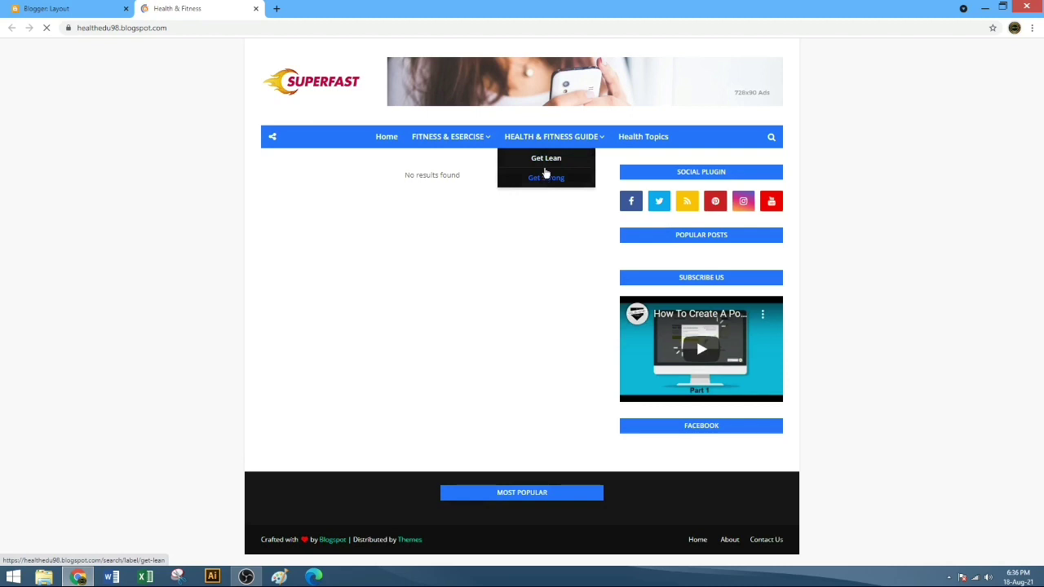
pyautogui.click(547, 160)
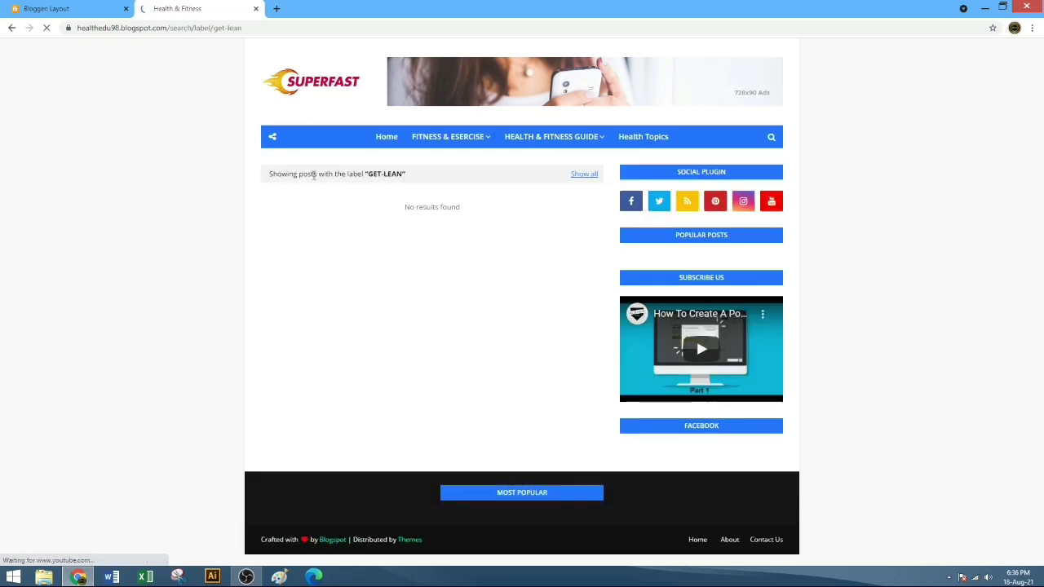
# Open the FITNESS & ESERCISE tab and its SLIDESHOWS sub-tab to check their label pages
pyautogui.moveTo(448, 136)
pyautogui.click(455, 162)
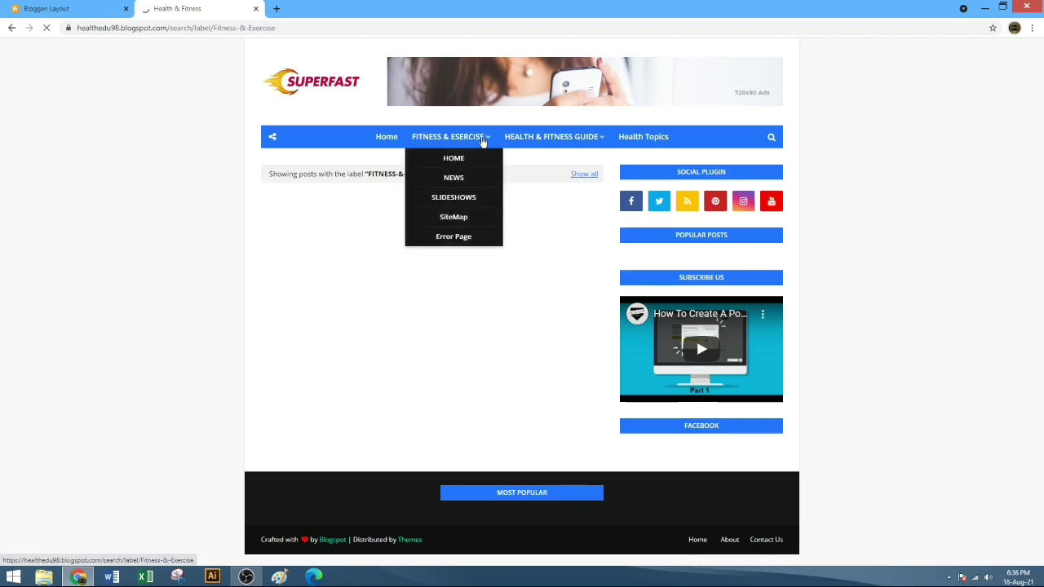
pyautogui.click(457, 196)
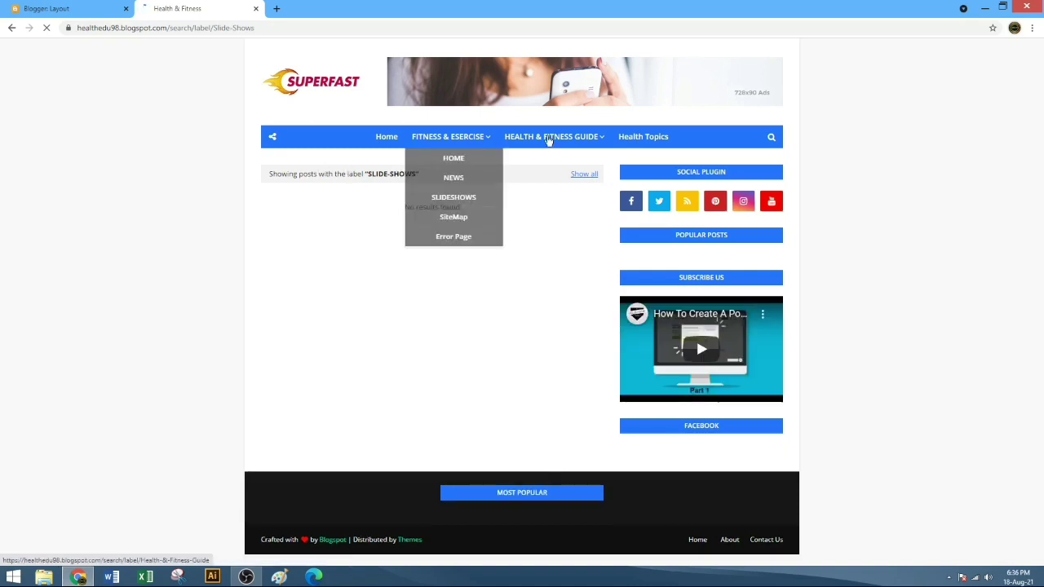
pyautogui.moveTo(596, 140)
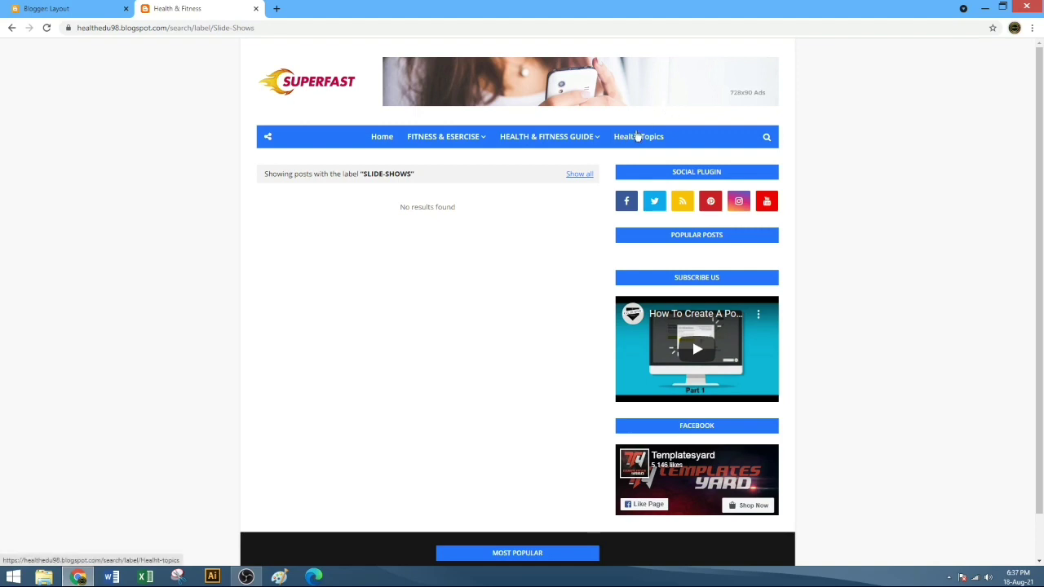
# Reopen the Main Menu link list in the Blogger layout and add a new item after Health Topics
pyautogui.click(79, 11)
pyautogui.click(424, 340)
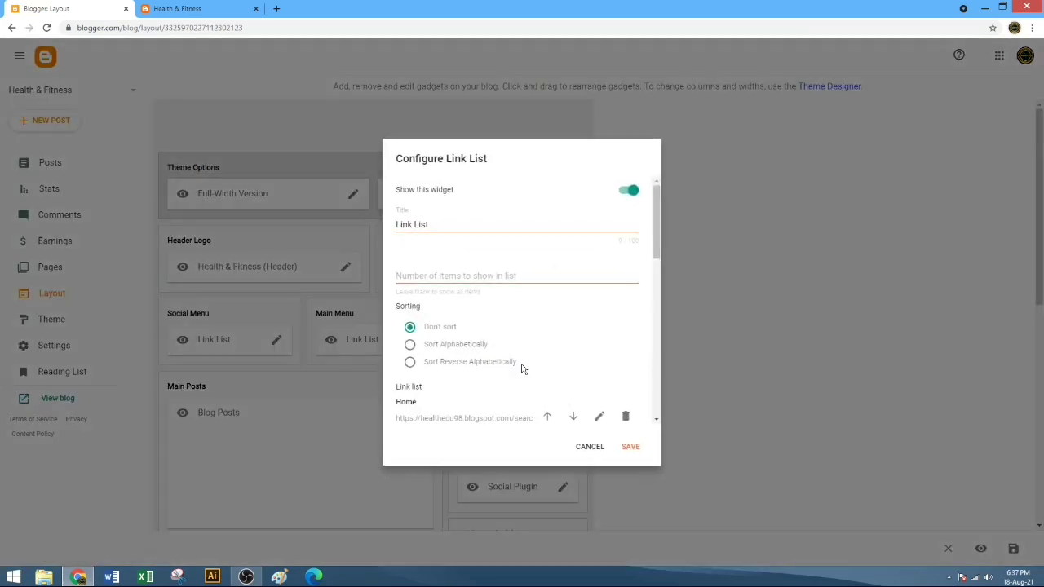
pyautogui.scroll(-5, 519, 367)
pyautogui.scroll(-2, 523, 369)
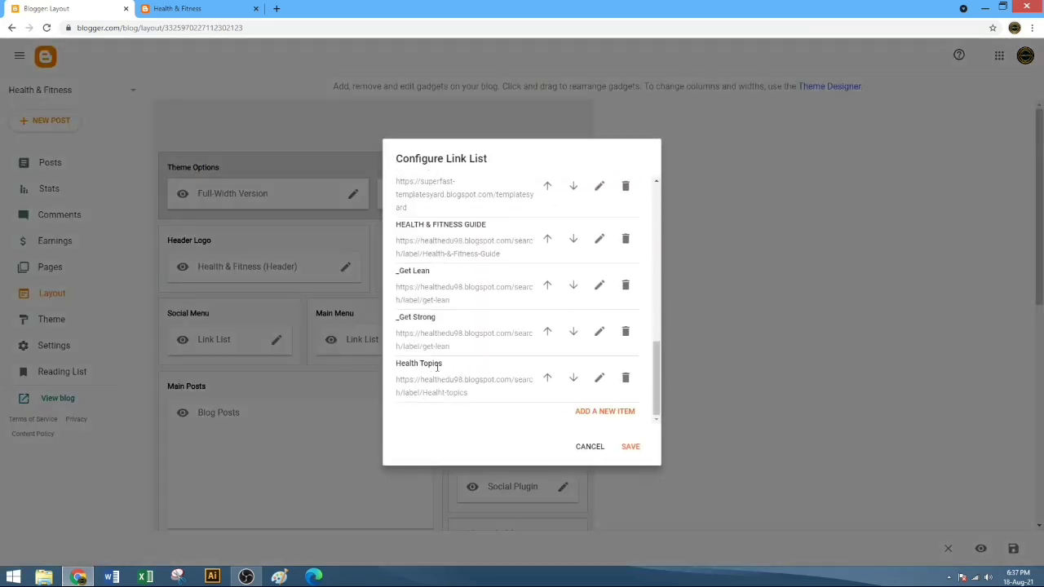
pyautogui.click(604, 411)
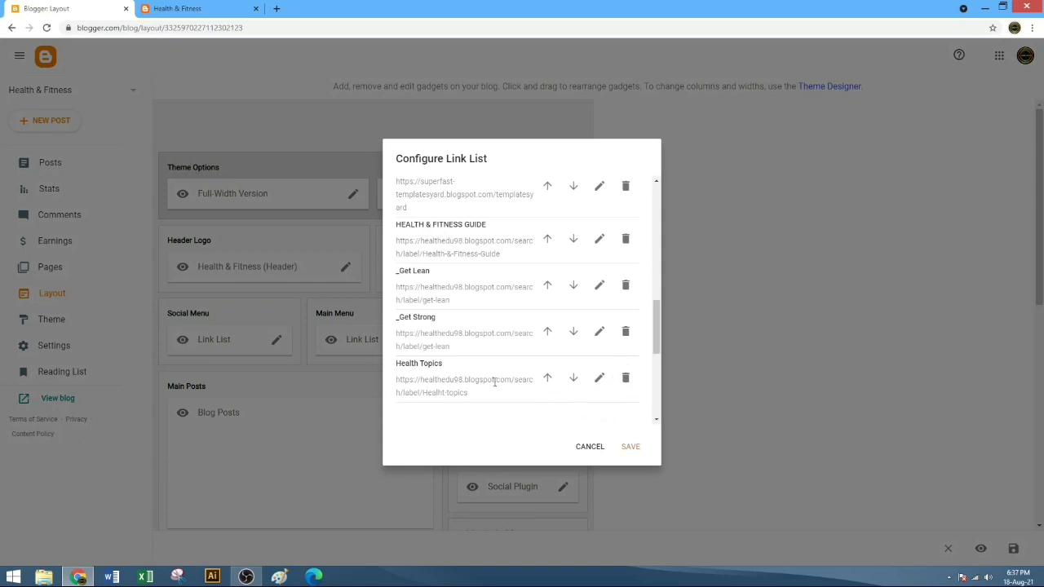
pyautogui.scroll(-1, 495, 382)
pyautogui.scroll(-2, 408, 371)
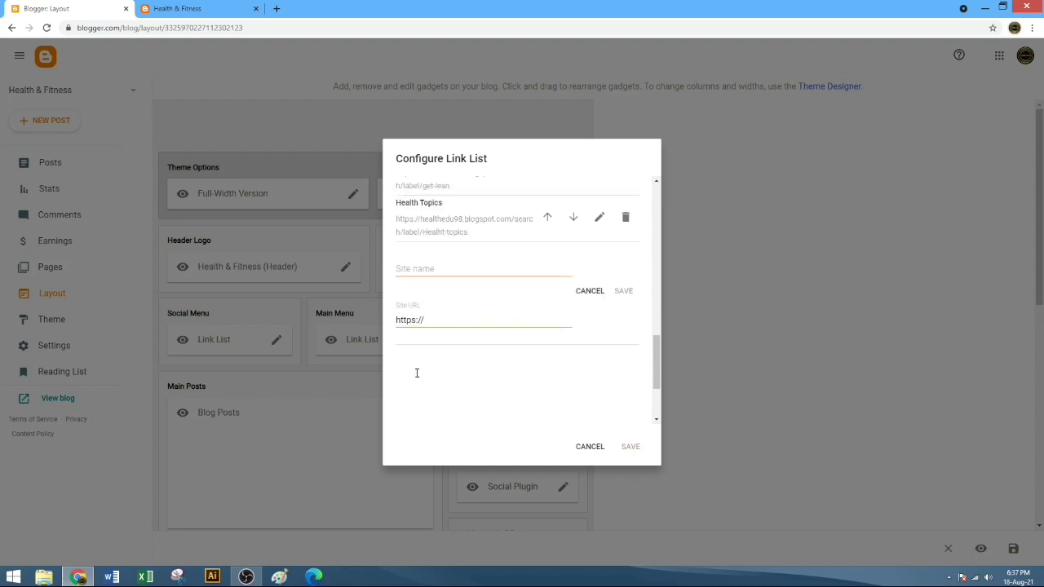
# Set the new link item's site name to _Food & Recipes
pyautogui.click(438, 266)
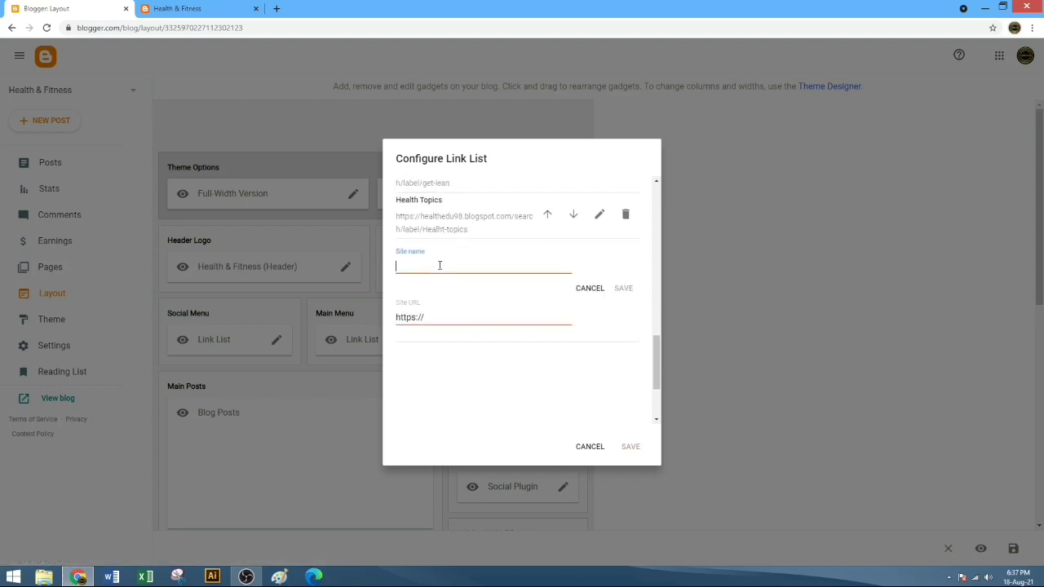
pyautogui.write('J')
pyautogui.write('oo')
pyautogui.write('d &')
pyautogui.write(' R')
pyautogui.write('ecipes')
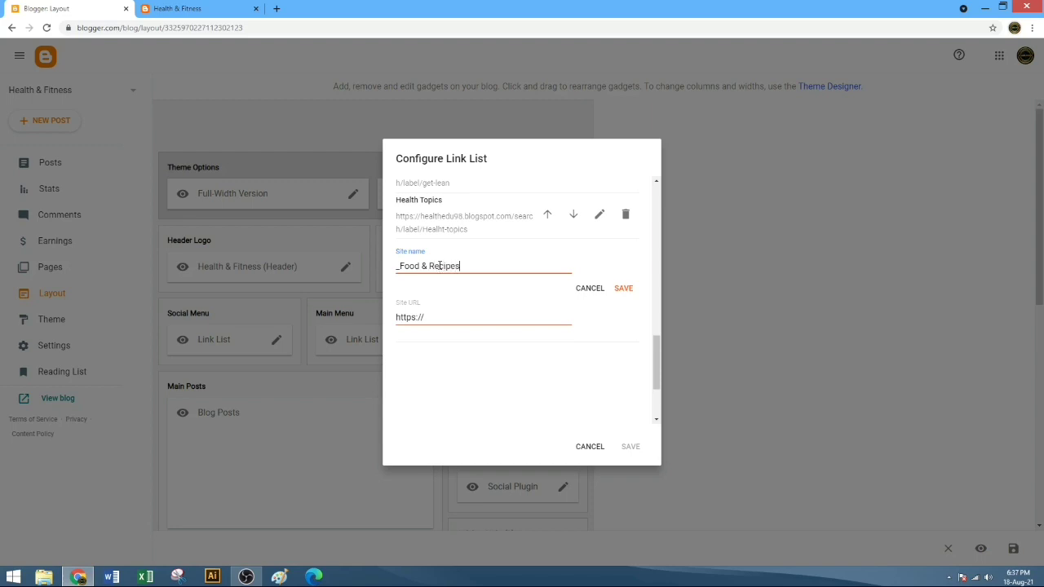
pyautogui.tripleClick(420, 317)
pyautogui.press('BackSpace')
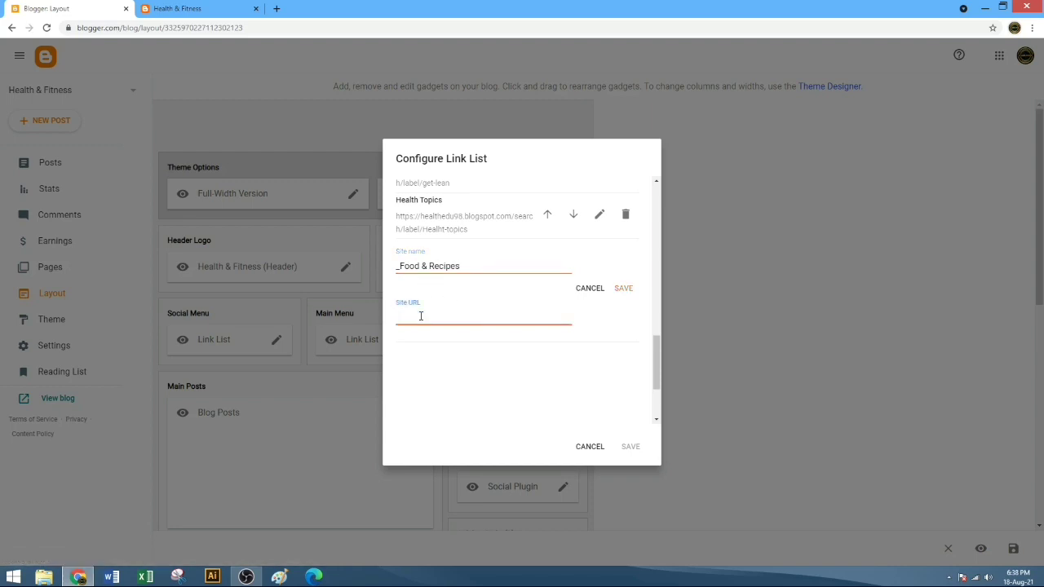
pyautogui.click(189, 8)
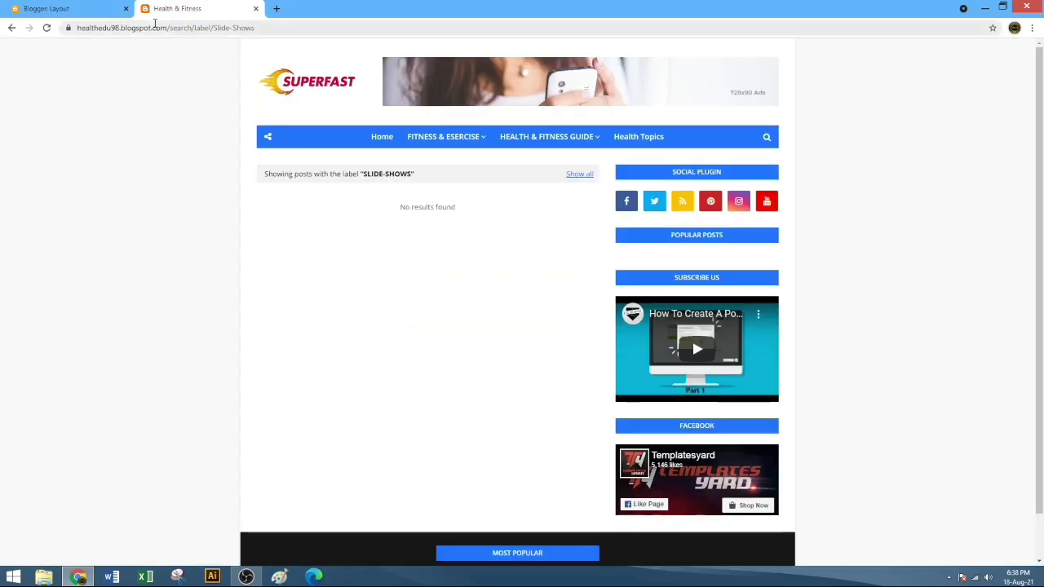
pyautogui.click(81, 9)
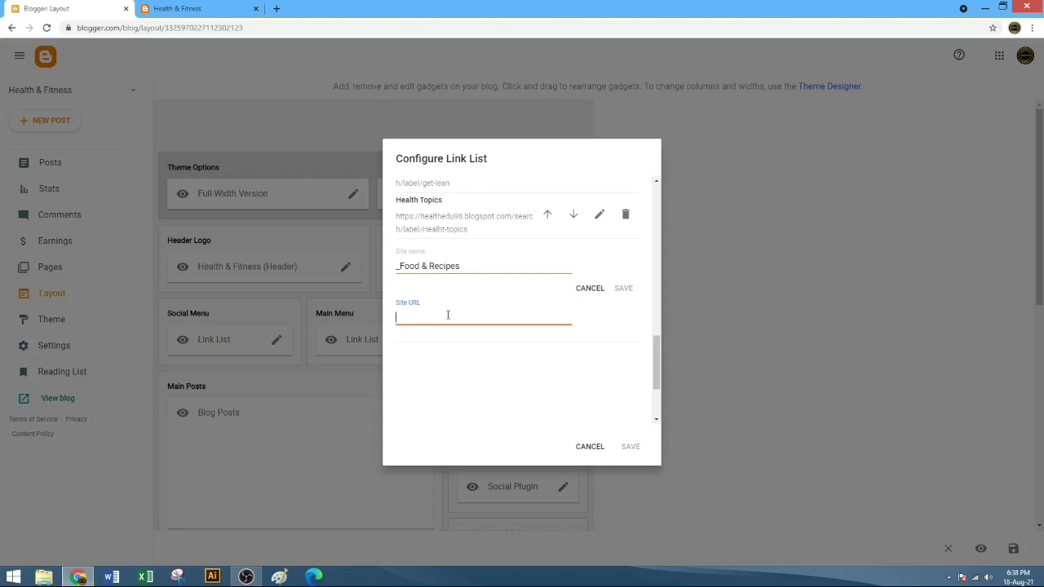
pyautogui.write('https://healthedu98.blogspot.com/')
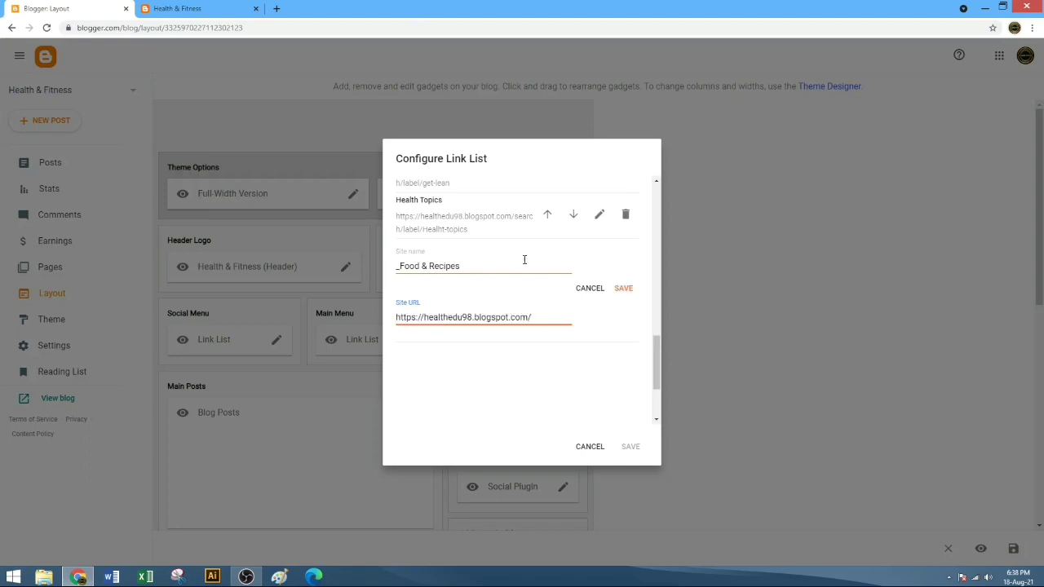
# Extend the _Food & Recipes URL with search/label/food-&-redipes, and save both the item and the link list
pyautogui.write('search/label')
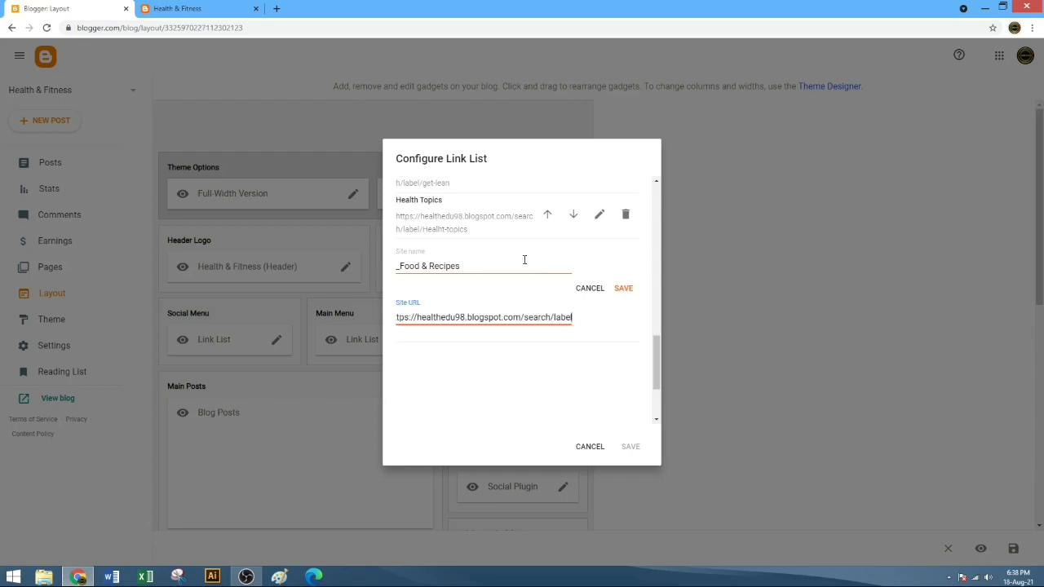
pyautogui.write('/')
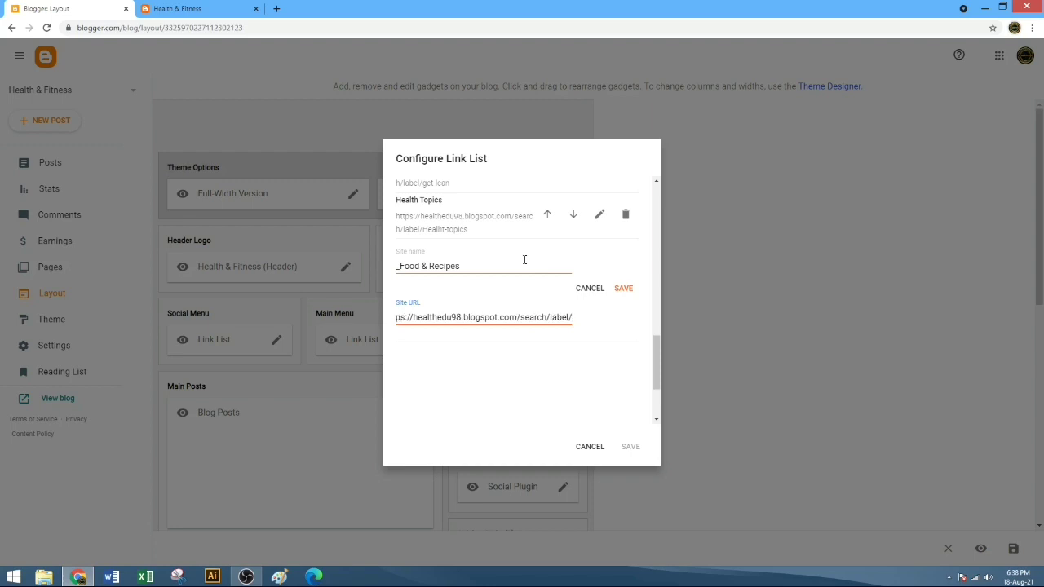
pyautogui.write('food')
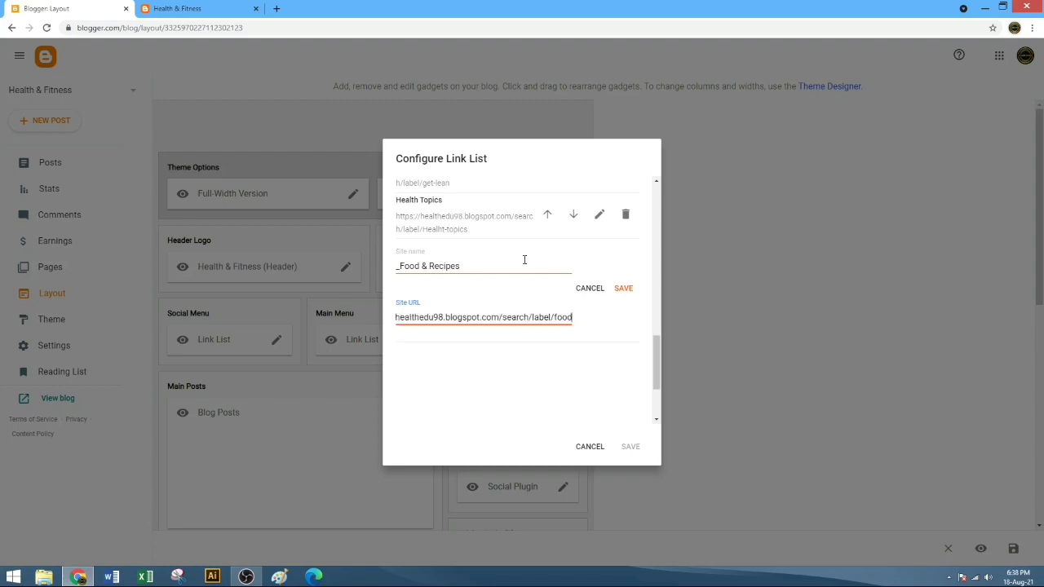
pyautogui.write('-')
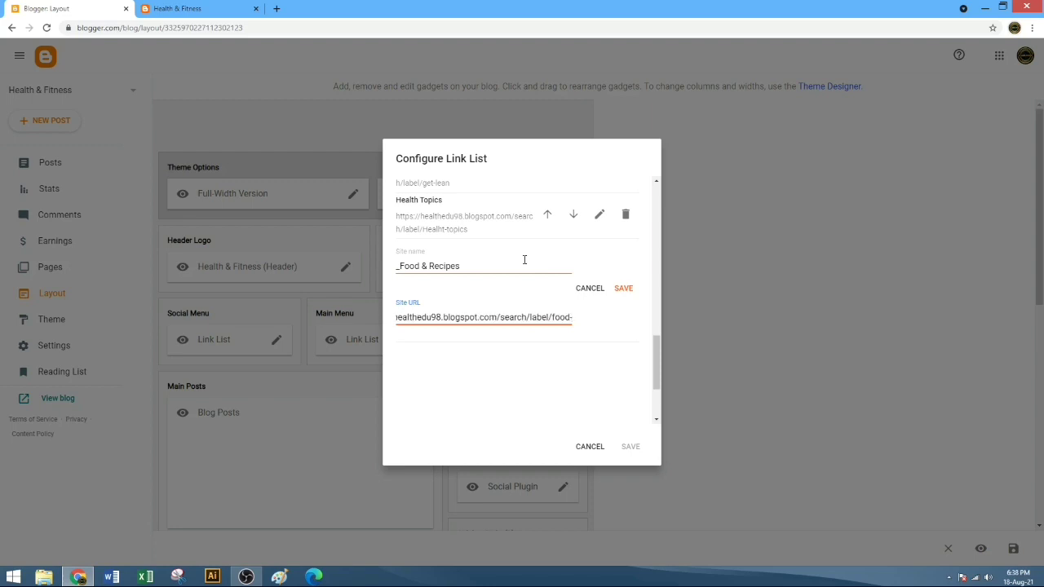
pyautogui.write('&-')
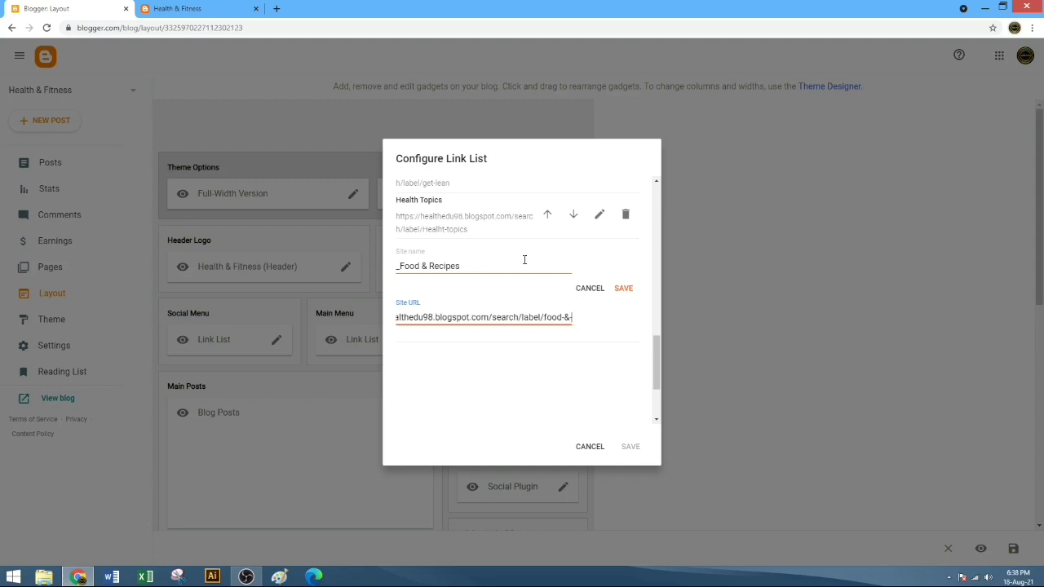
pyautogui.write('redipes')
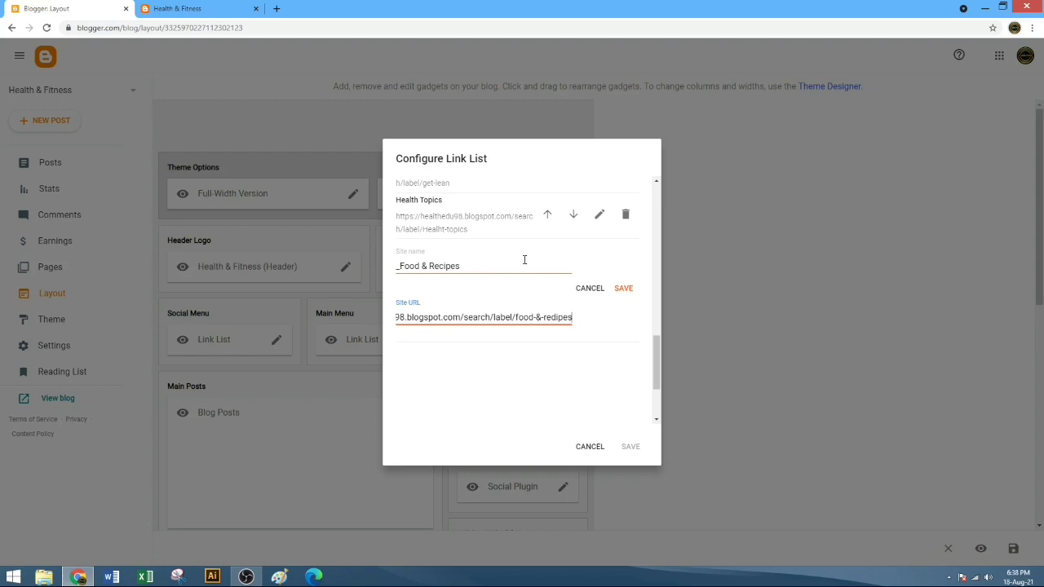
pyautogui.click(623, 287)
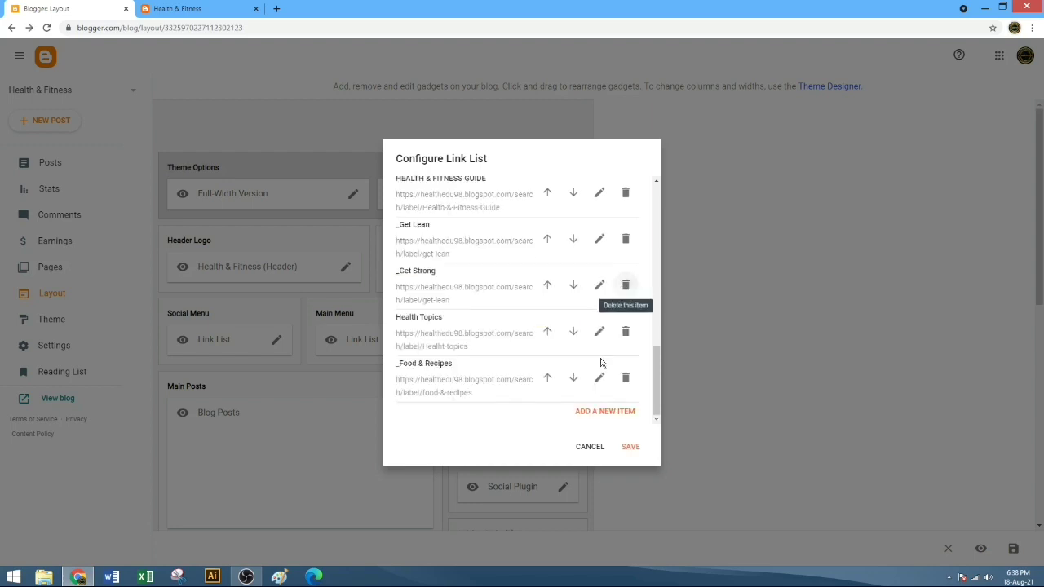
pyautogui.click(630, 449)
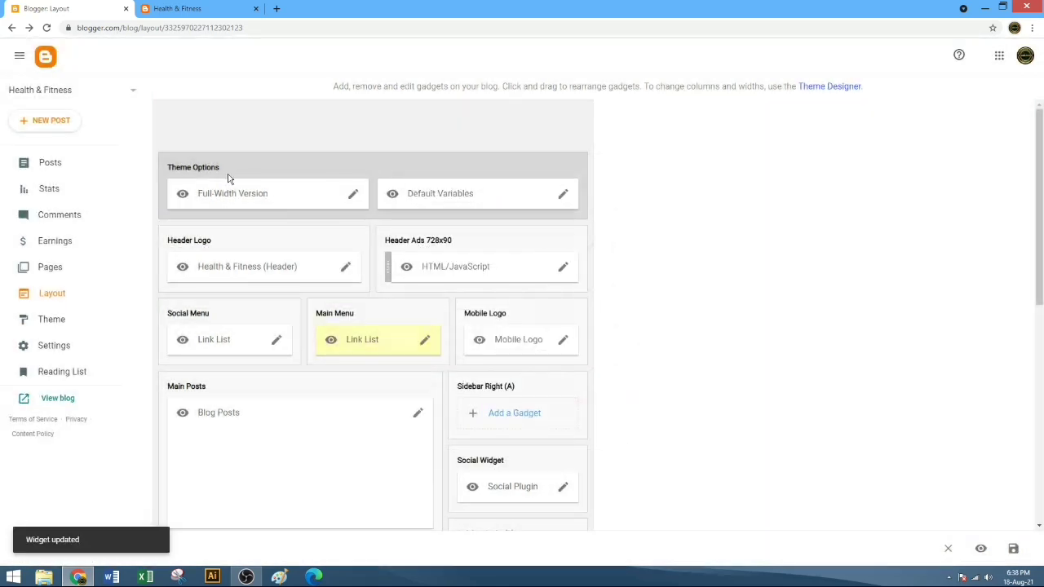
# Reload the blog page and check the sub-tabs under Health Topics and HEALTH & FITNESS GUIDE
pyautogui.click(181, 7)
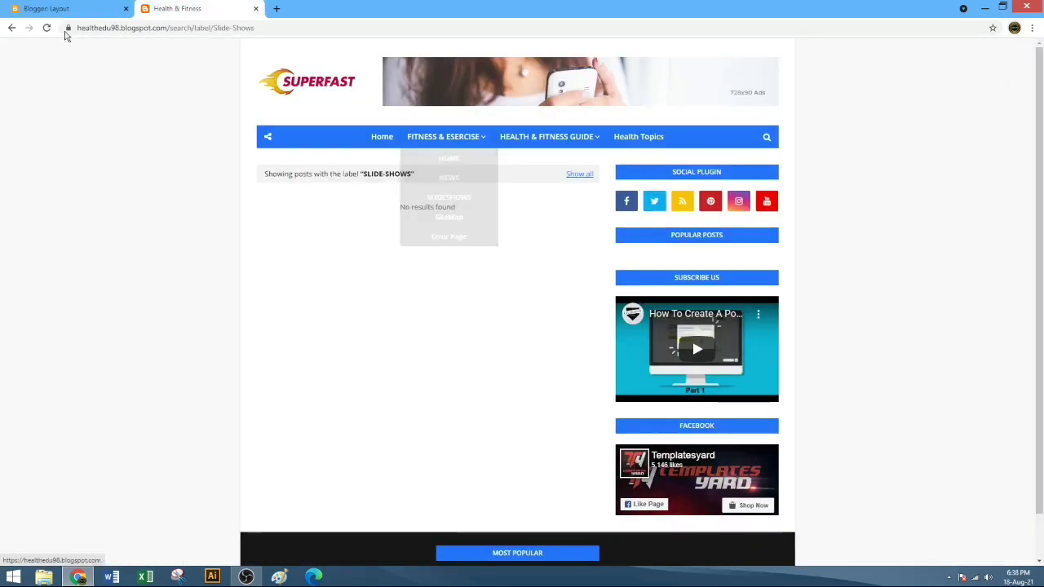
pyautogui.click(46, 28)
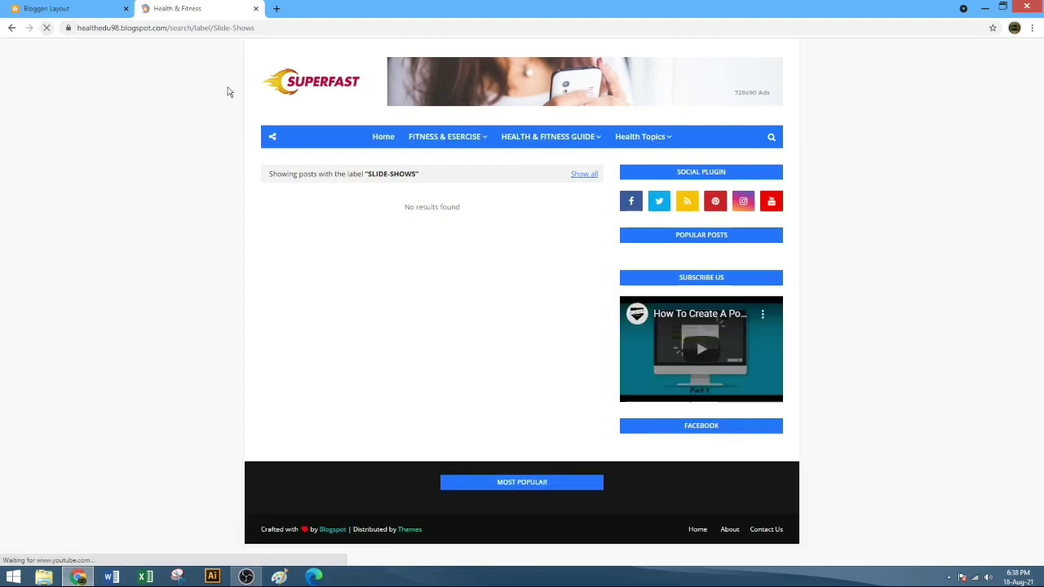
pyautogui.moveTo(522, 135)
pyautogui.moveTo(652, 136)
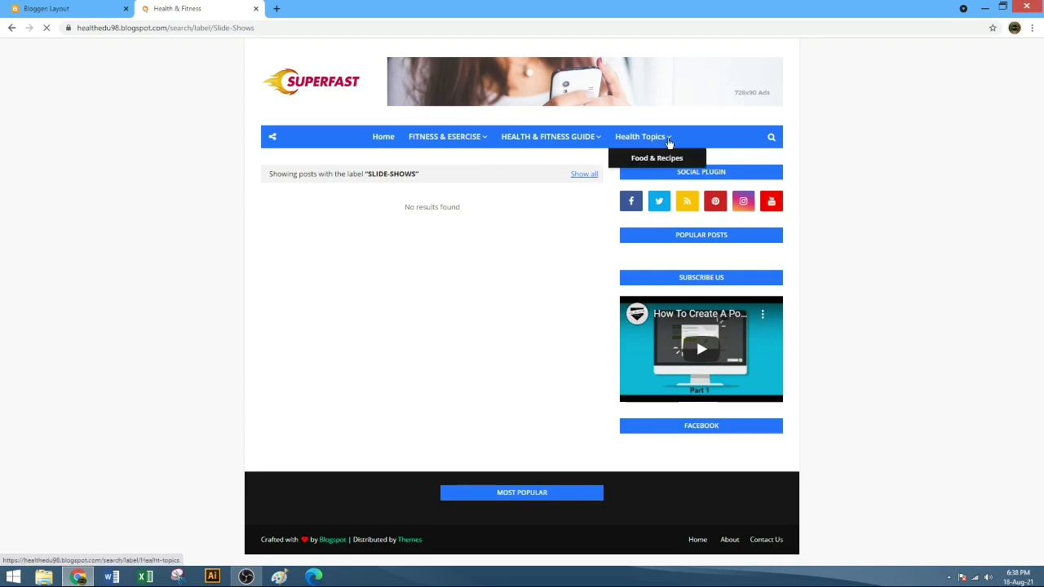
pyautogui.moveTo(542, 151)
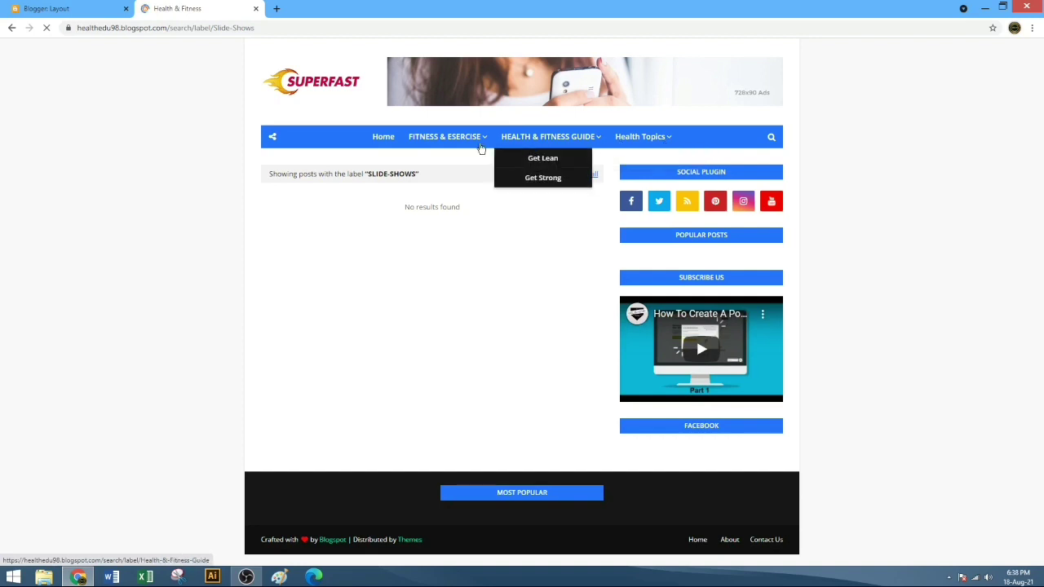